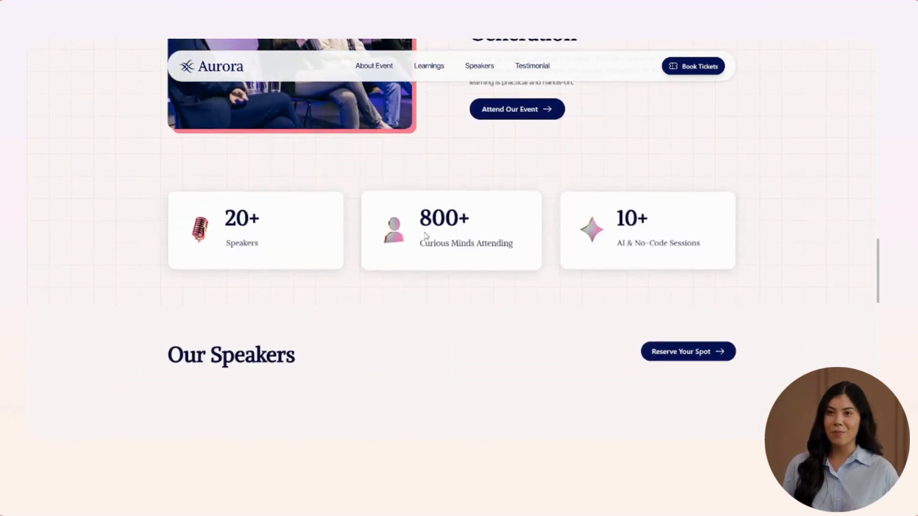
pyautogui.scroll(-4, 591, 240)
pyautogui.scroll(-3, 591, 239)
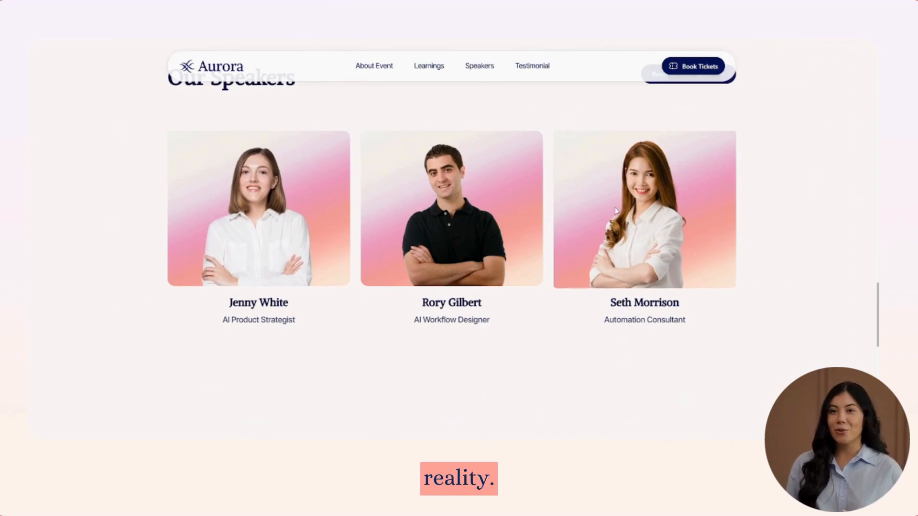
pyautogui.scroll(-7, 615, 211)
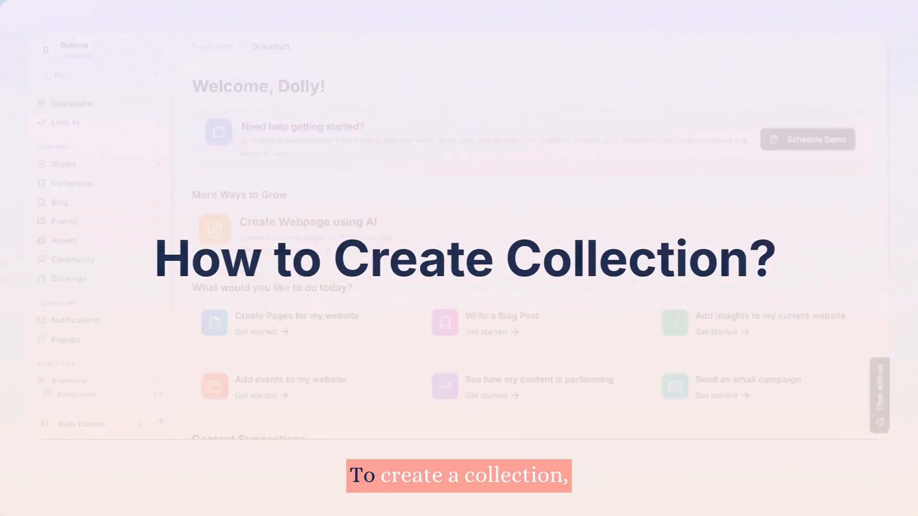
# - Create a collection from the Team Members content template
pyautogui.click(86, 186)
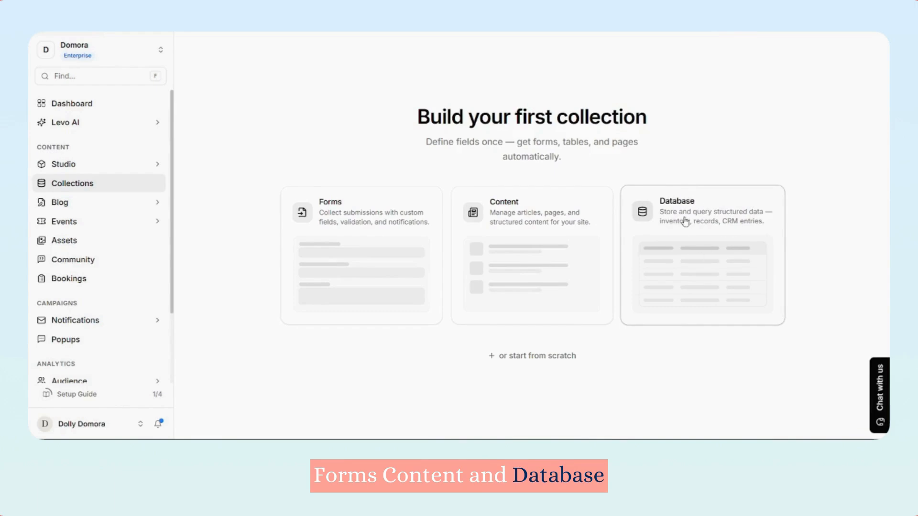
pyautogui.click(360, 273)
pyautogui.scroll(-3, 532, 310)
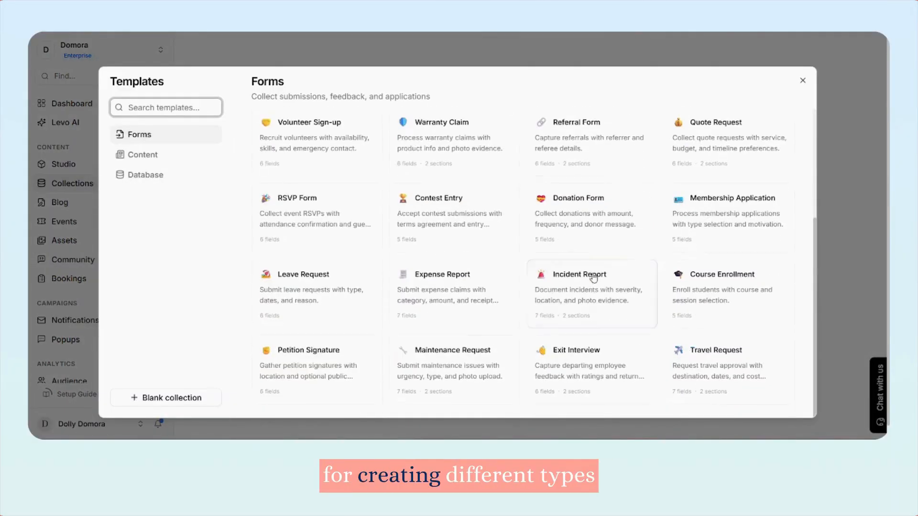
pyautogui.scroll(3, 532, 335)
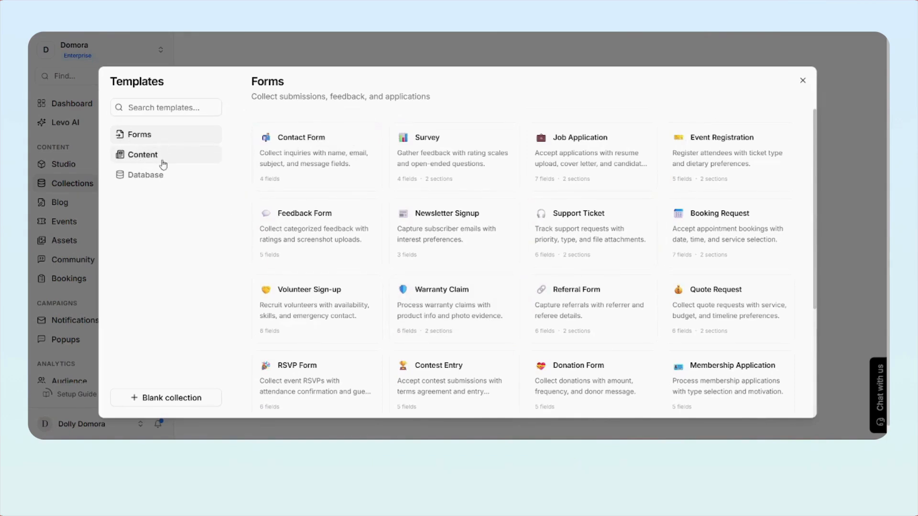
pyautogui.click(163, 165)
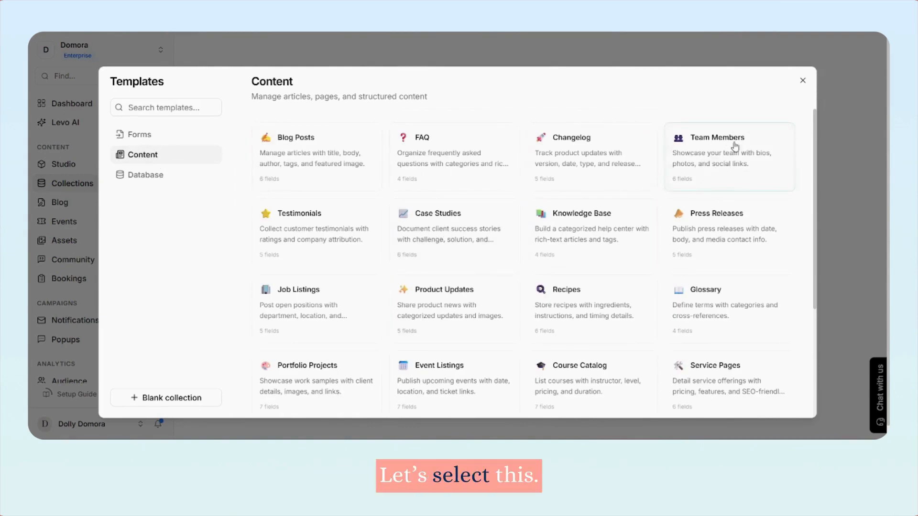
pyautogui.click(718, 147)
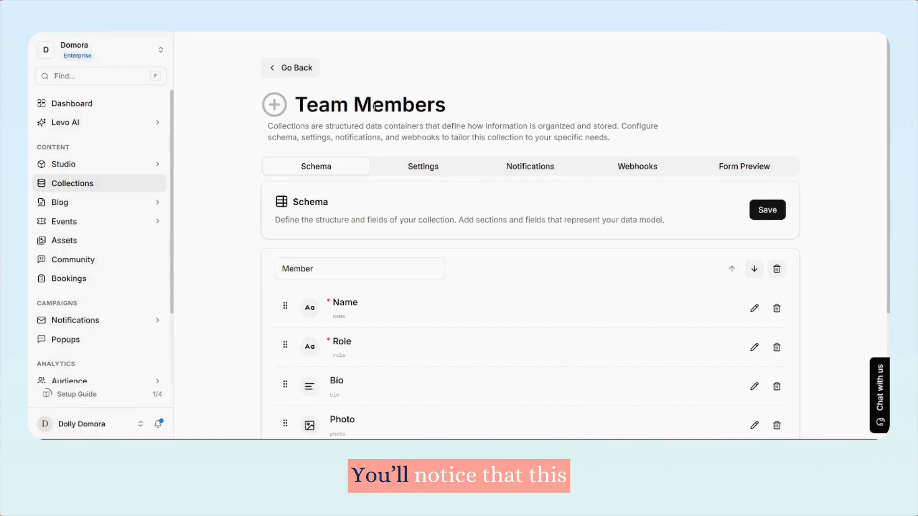
pyautogui.scroll(-4, 364, 231)
pyautogui.scroll(1, 358, 239)
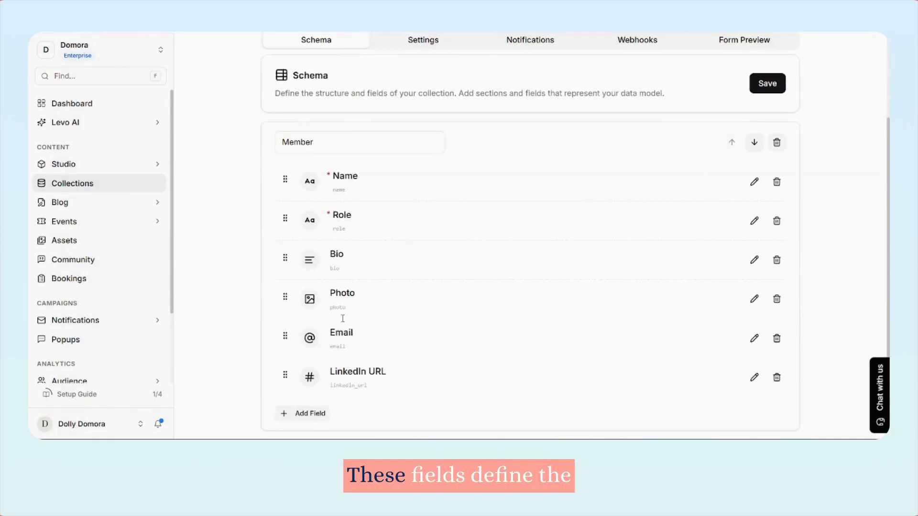
pyautogui.scroll(-1, 366, 317)
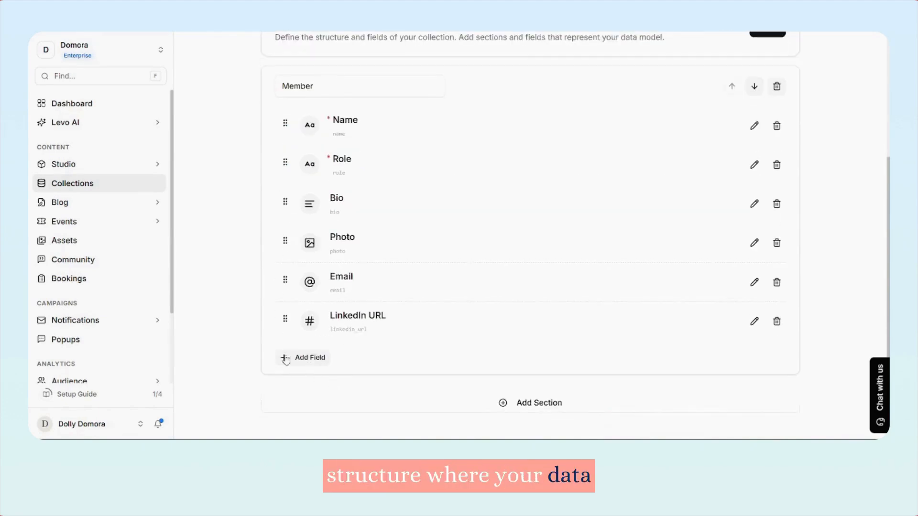
pyautogui.click(297, 363)
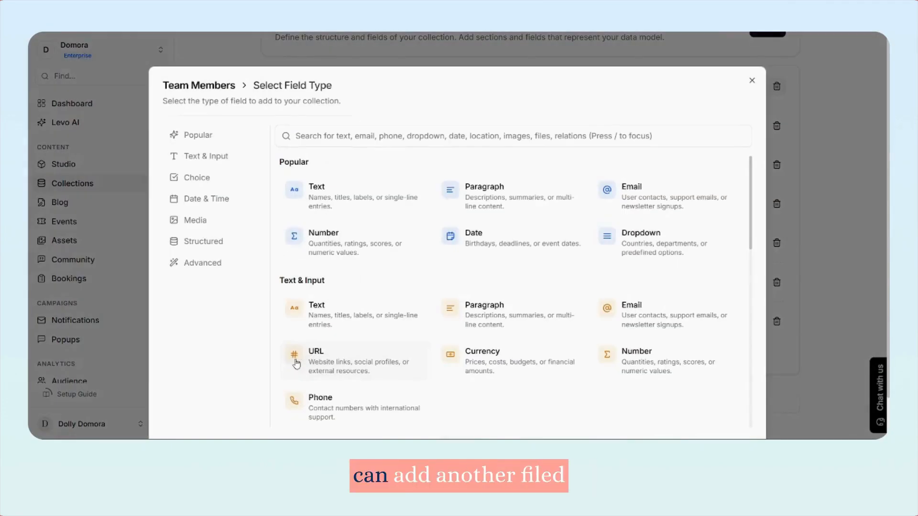
pyautogui.click(751, 81)
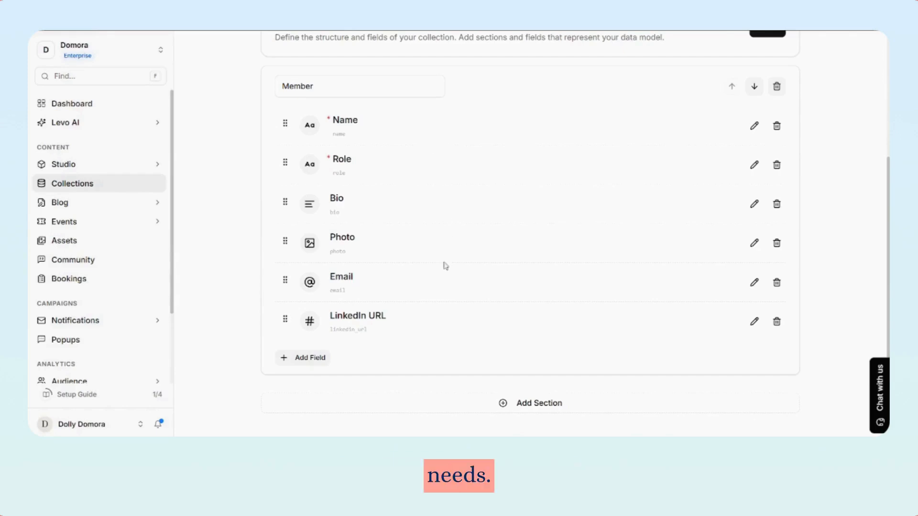
# - Delete the LinkedIn URL field from the Member section of the schema
pyautogui.click(776, 325)
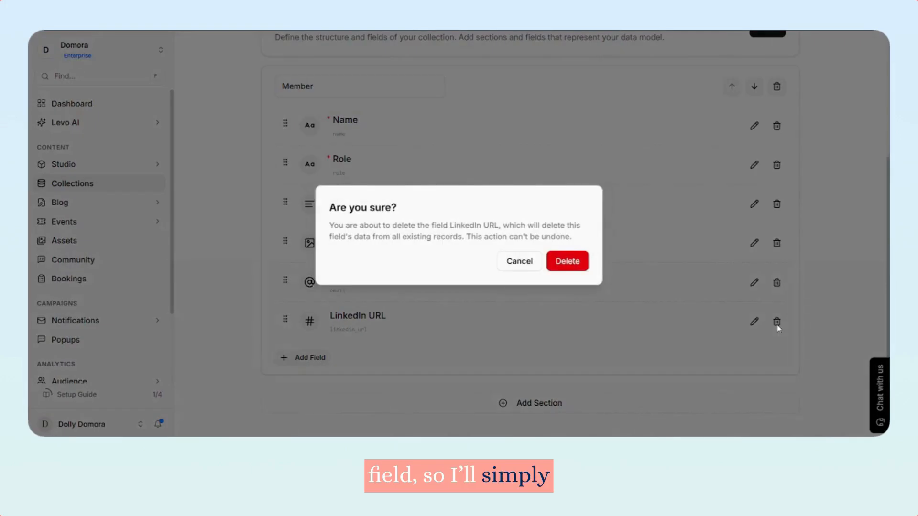
pyautogui.click(567, 262)
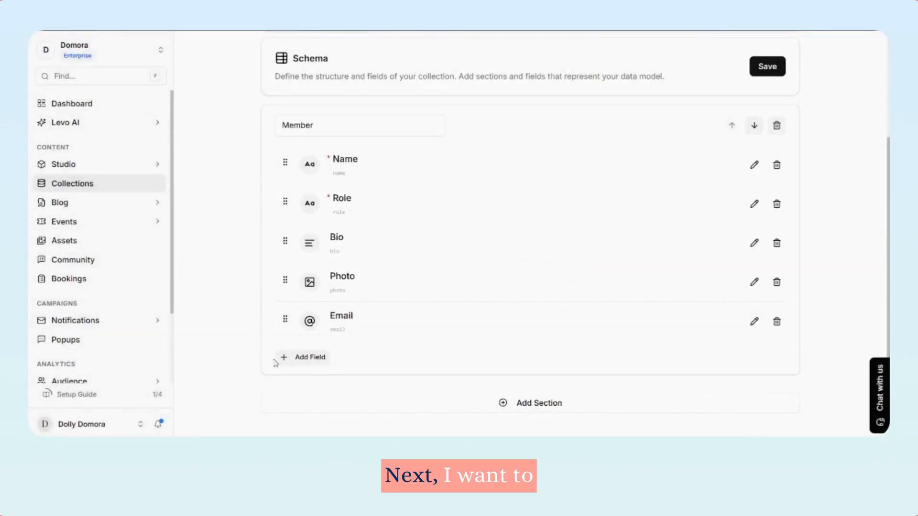
pyautogui.click(303, 363)
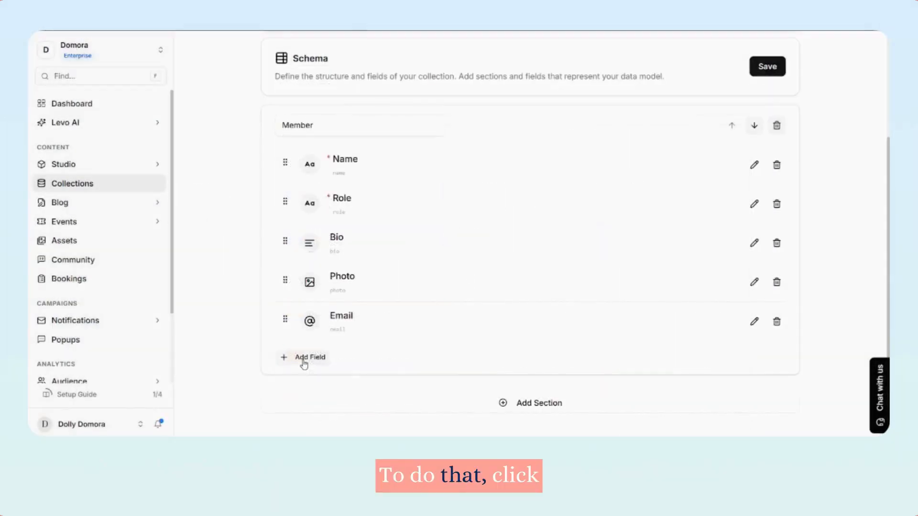
pyautogui.click(303, 363)
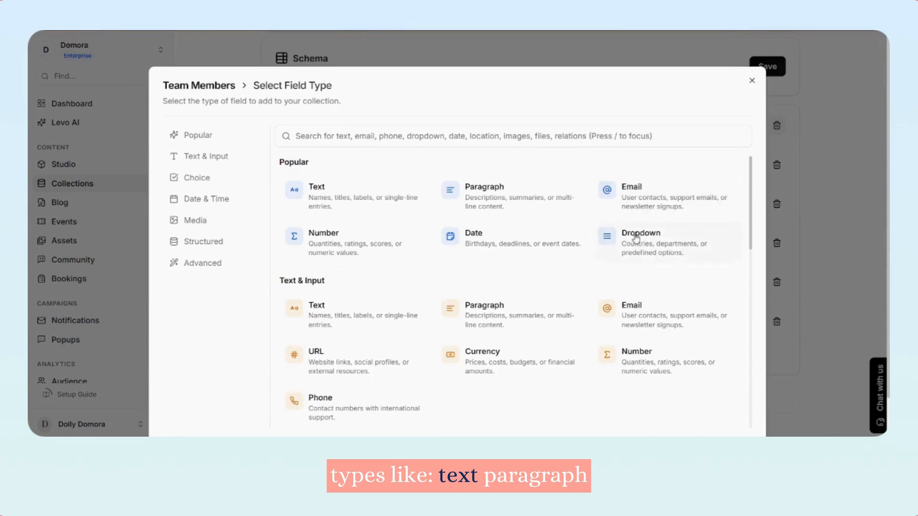
pyautogui.scroll(-10, 481, 334)
pyautogui.scroll(4, 409, 220)
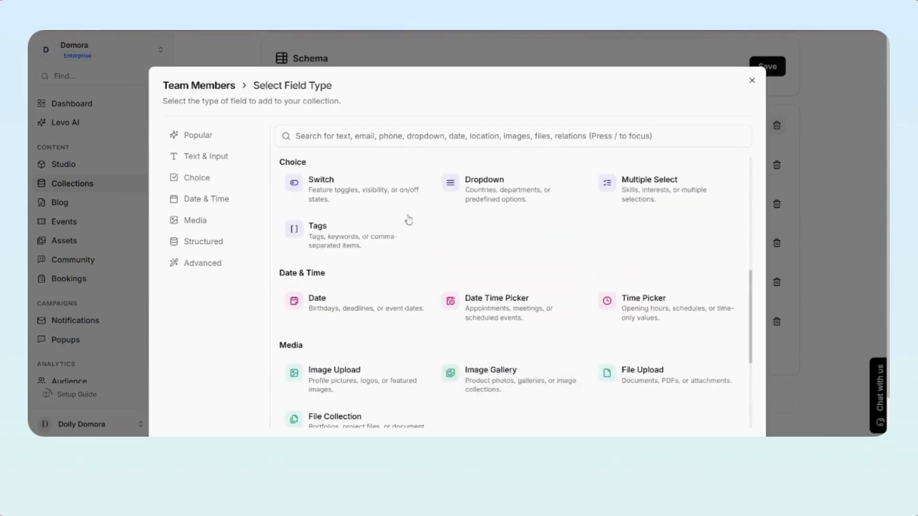
pyautogui.scroll(5, 423, 242)
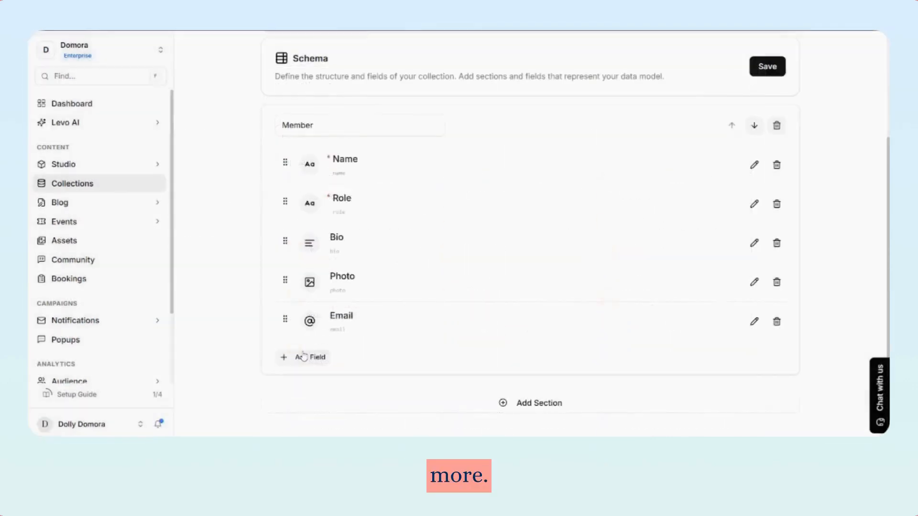
# - Add a required Text field labelled Experience to the Member section and save the collection schema
pyautogui.click(303, 354)
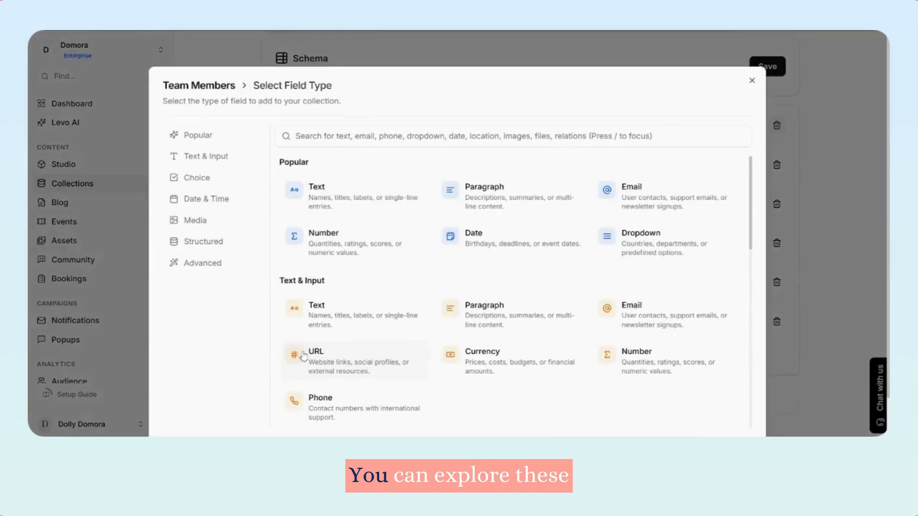
pyautogui.click(360, 199)
pyautogui.click(318, 175)
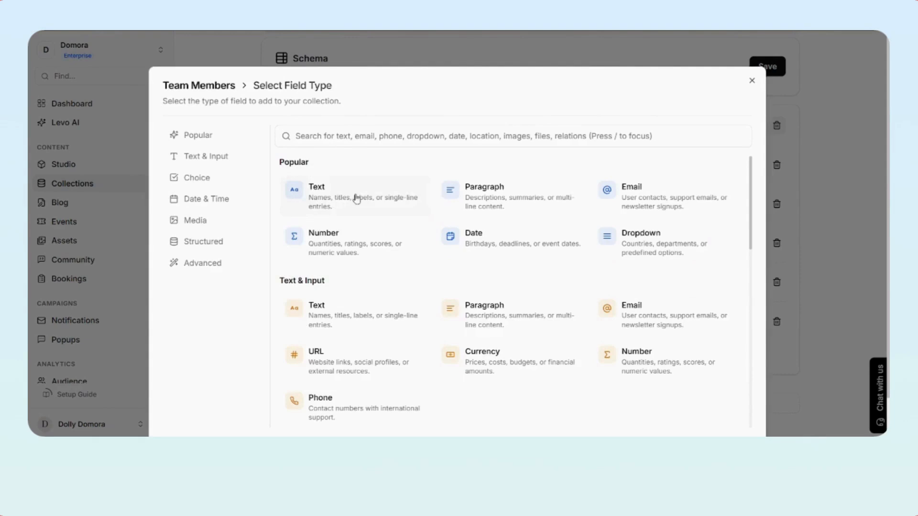
pyautogui.click(358, 199)
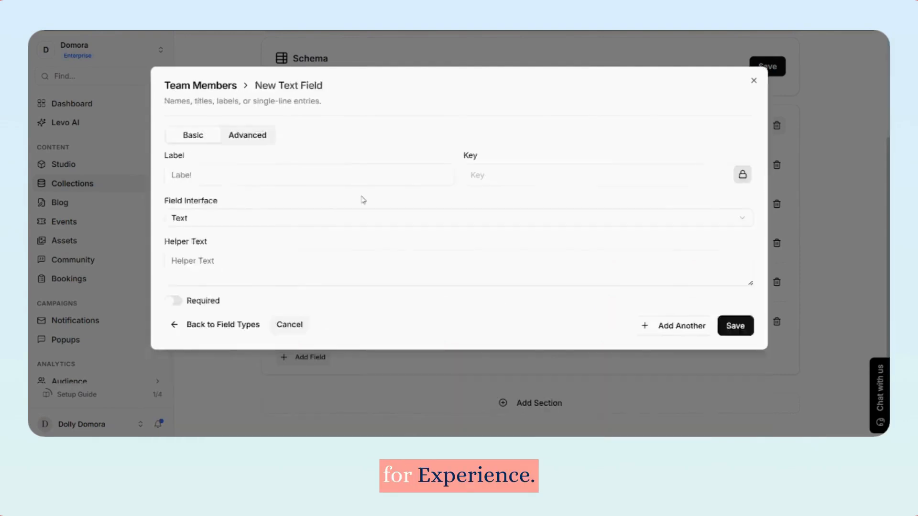
pyautogui.click(319, 175)
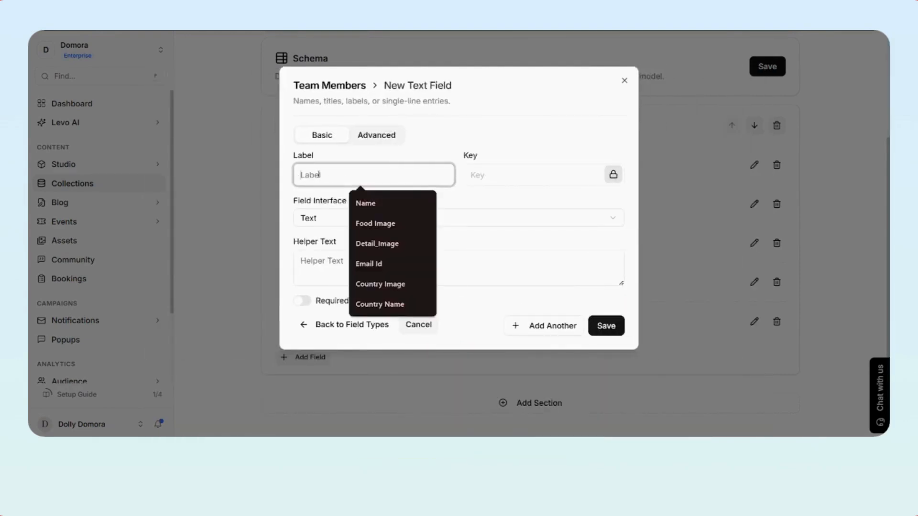
pyautogui.write('Experience')
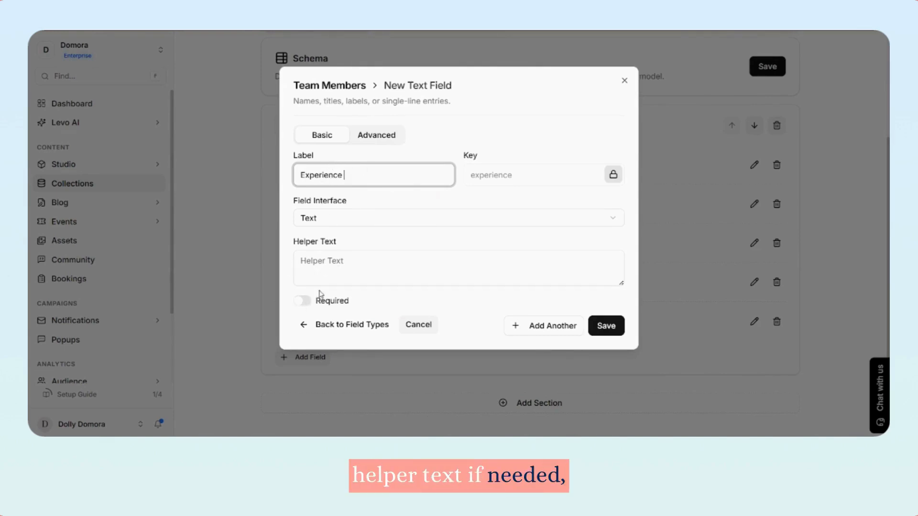
pyautogui.click(302, 301)
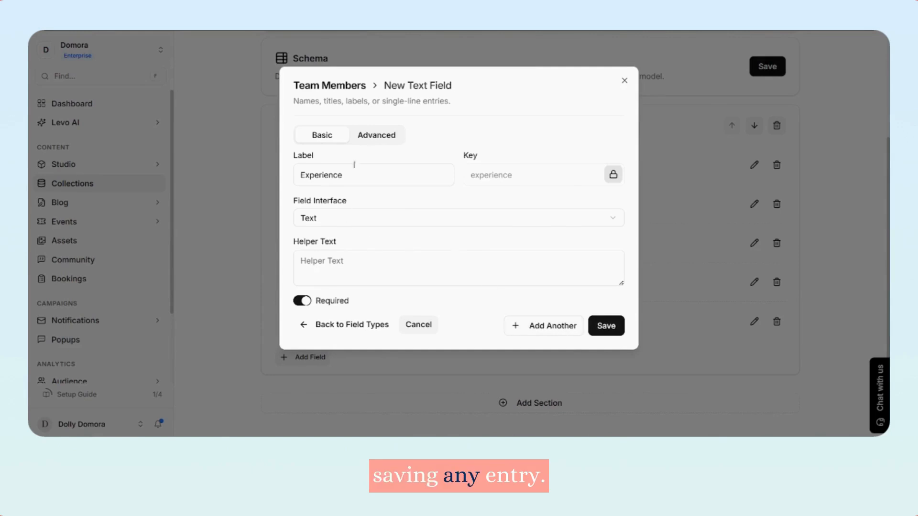
pyautogui.click(607, 325)
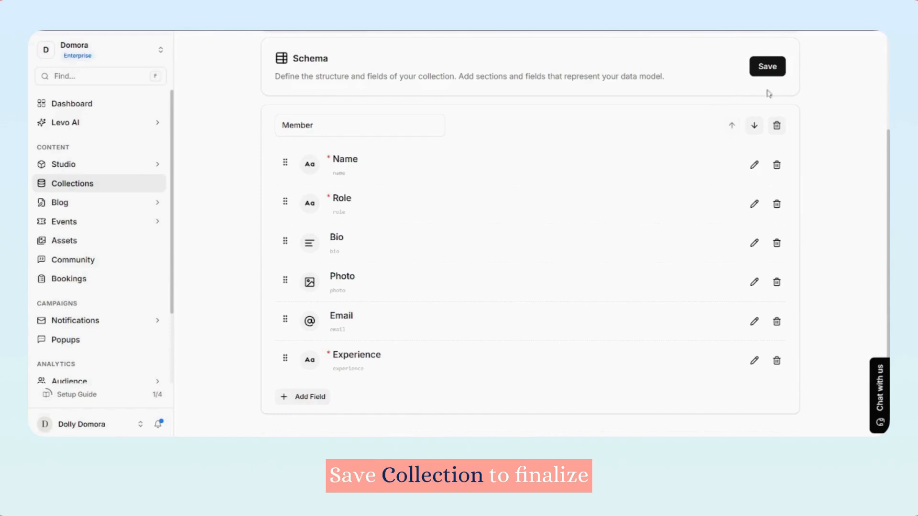
pyautogui.click(767, 67)
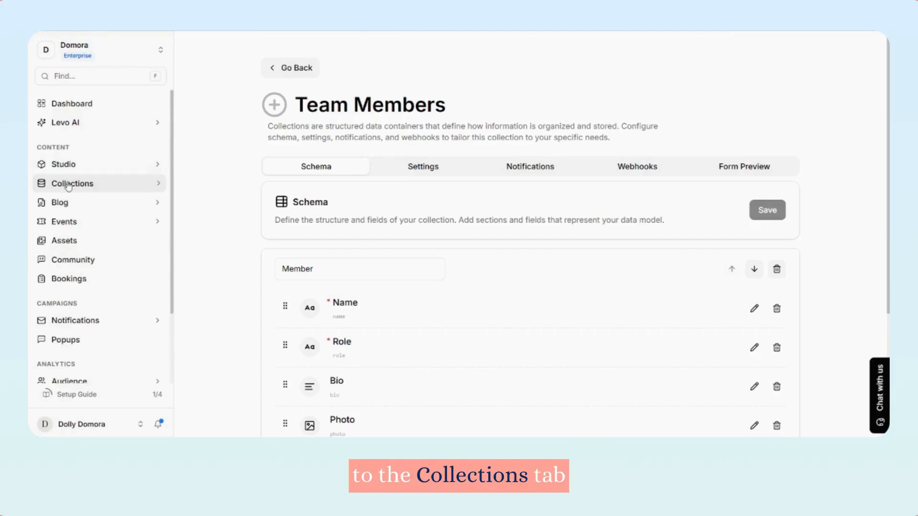
# - Save a new Team Members item with the member's name, role Product Strategy Lead, bio, photo, email and 7 Years of experience
pyautogui.click(86, 184)
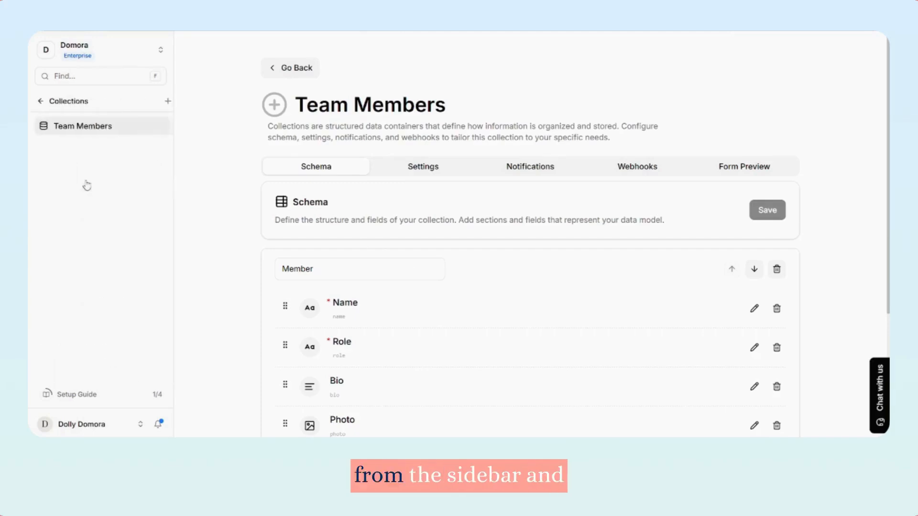
pyautogui.click(57, 127)
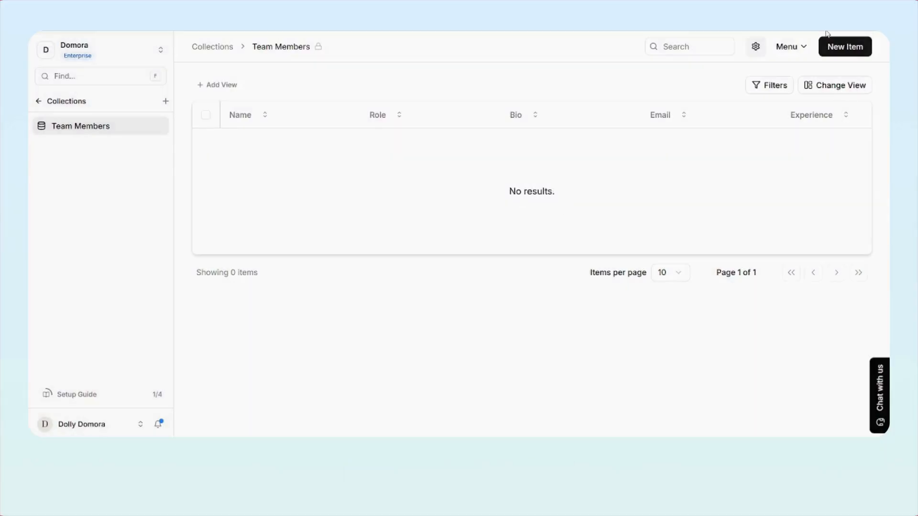
pyautogui.click(852, 52)
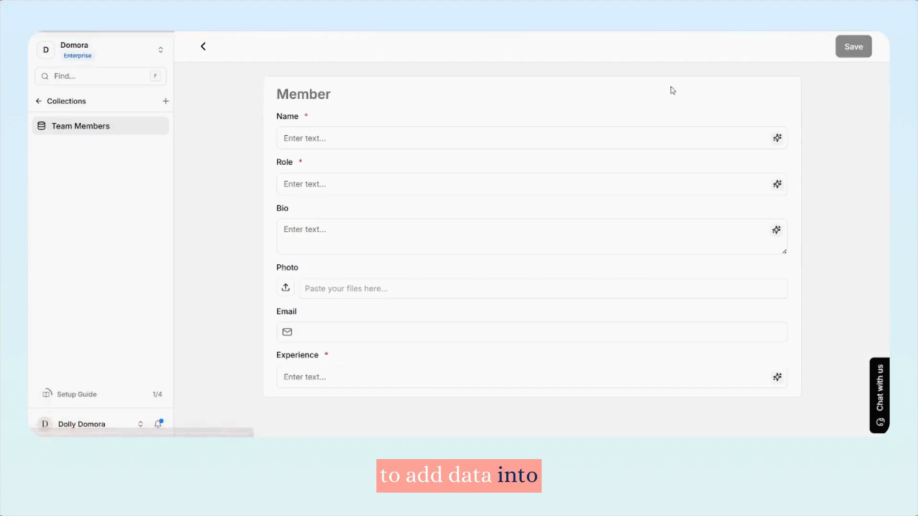
pyautogui.click(327, 137)
pyautogui.write('Ale')
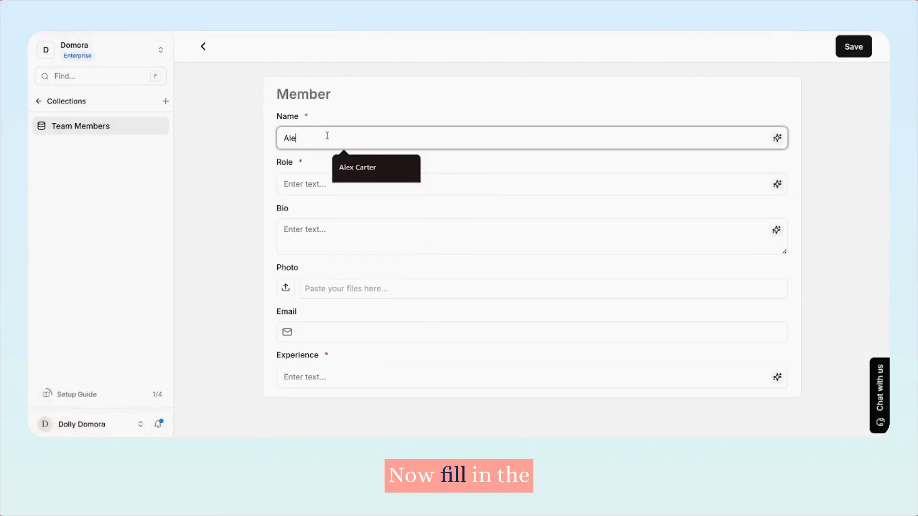
pyautogui.click(377, 168)
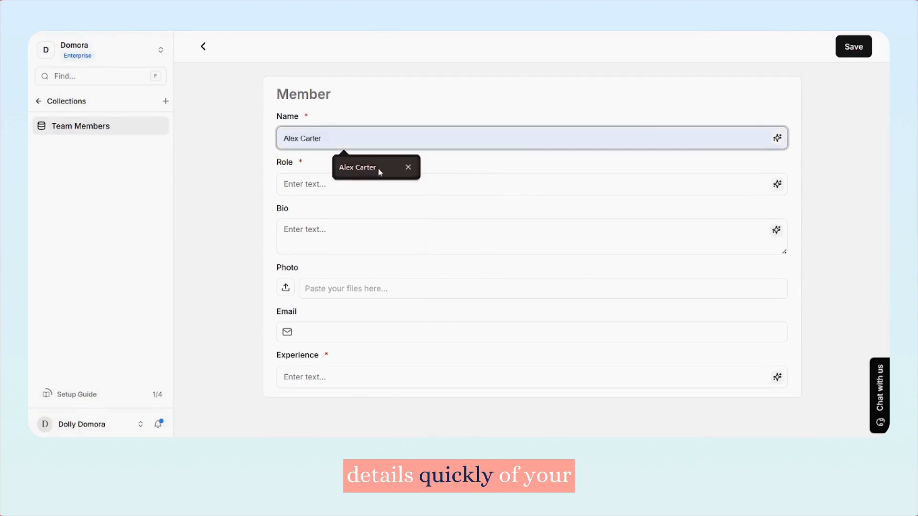
pyautogui.click(348, 186)
pyautogui.click(348, 211)
pyautogui.click(327, 233)
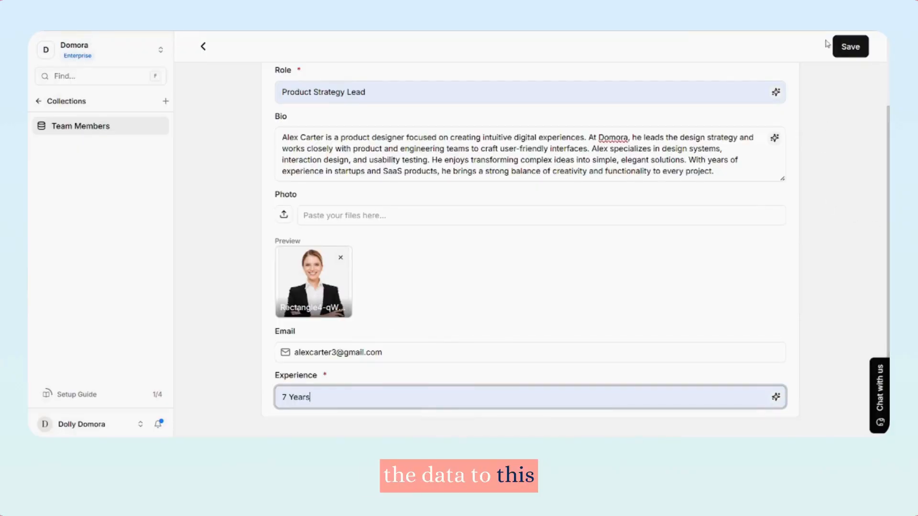
pyautogui.click(845, 46)
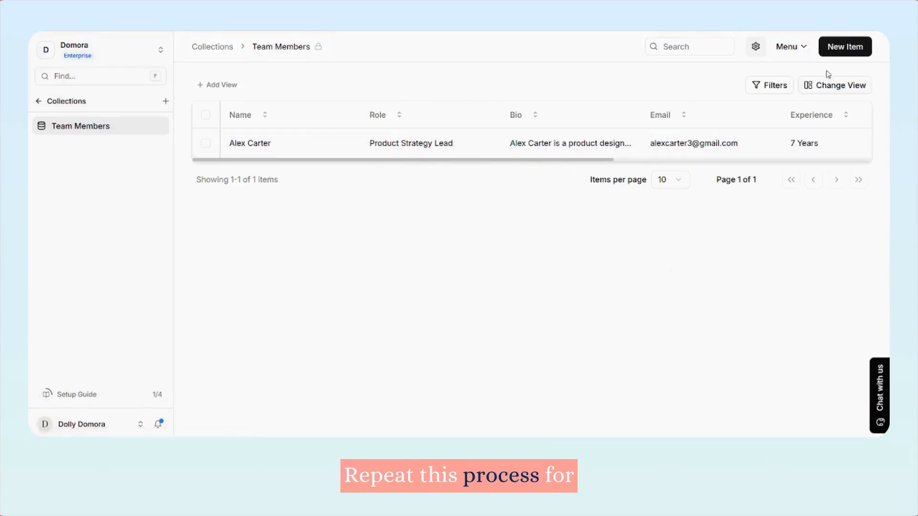
# - Add the other members' records to the Team Members collection
pyautogui.click(844, 47)
pyautogui.click(404, 139)
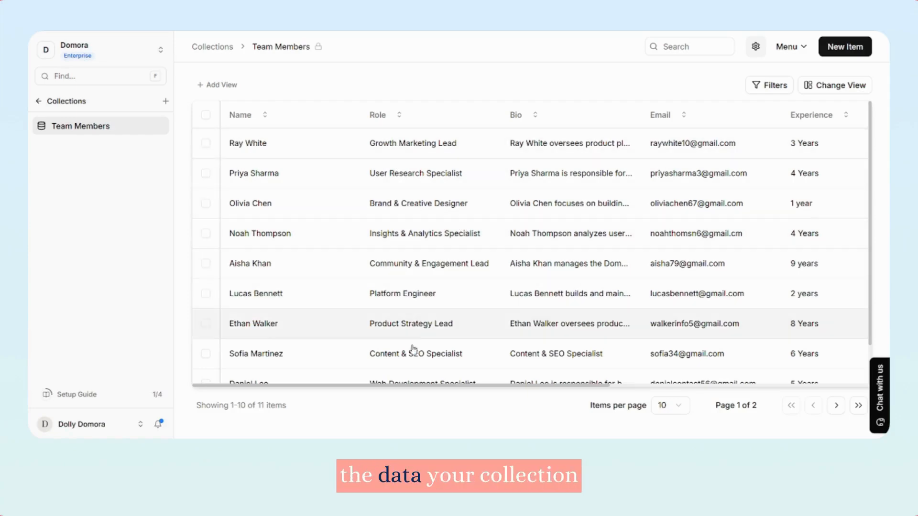
# - Browse the Team Members records and open individual entries, including the Brand & Creative Designer's, to review their details
pyautogui.click(424, 149)
pyautogui.scroll(-3, 592, 194)
pyautogui.scroll(3, 591, 194)
pyautogui.click(356, 207)
pyautogui.click(410, 214)
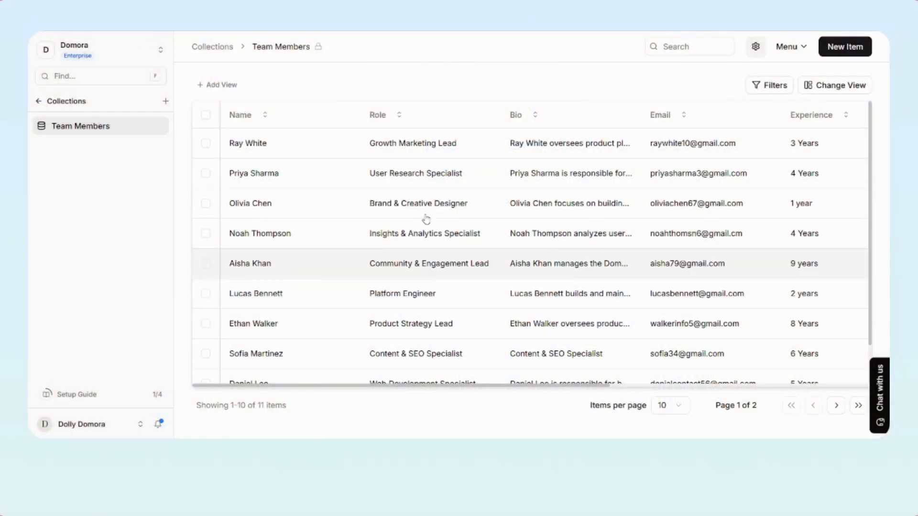
pyautogui.click(424, 149)
pyautogui.scroll(-3, 598, 195)
pyautogui.scroll(3, 598, 194)
pyautogui.click(375, 217)
pyautogui.click(410, 214)
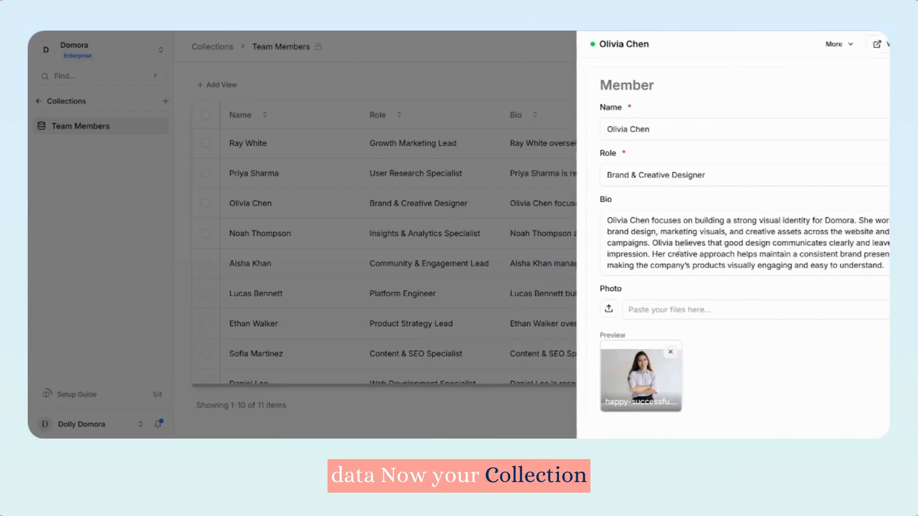
# - Read through the rest of the Brand & Creative Designer's record
pyautogui.scroll(-3, 672, 246)
pyautogui.scroll(3, 672, 246)
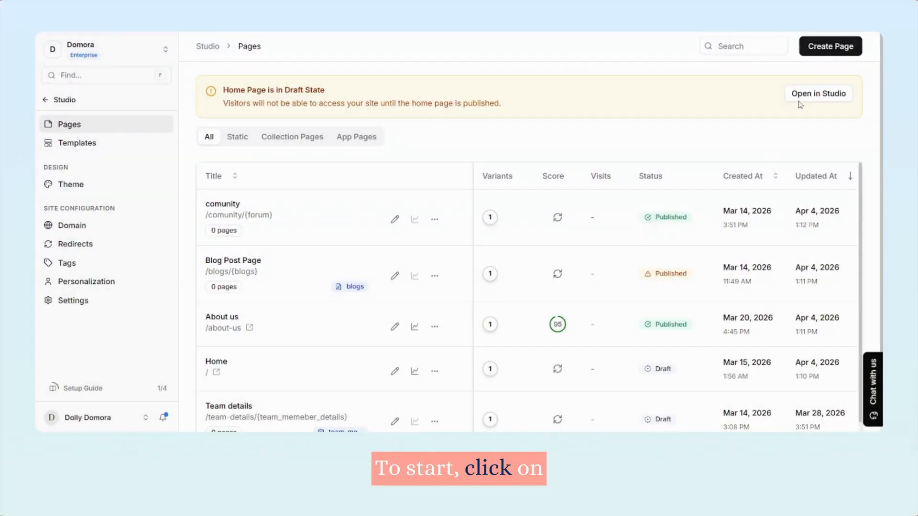
# - Start creating a new page from the Blank Page template after looking over the available templates
pyautogui.click(830, 46)
pyautogui.scroll(-8, 502, 215)
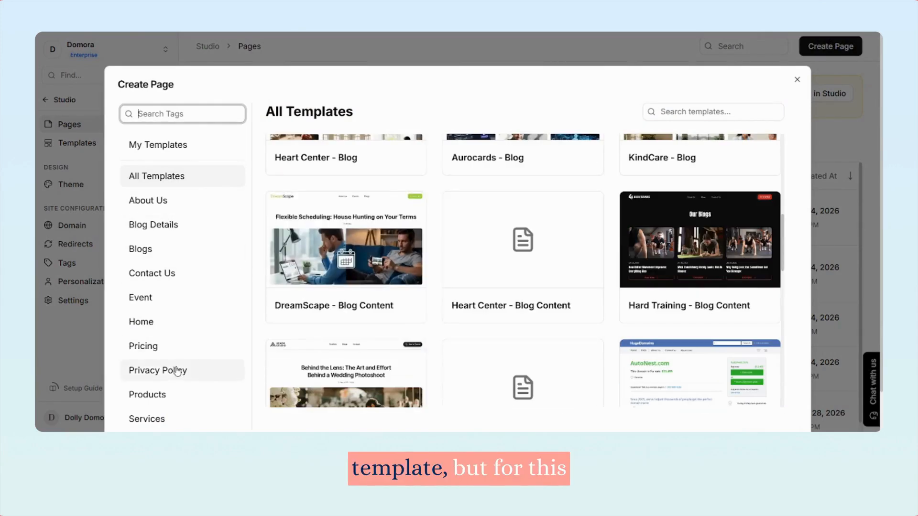
pyautogui.scroll(4, 478, 287)
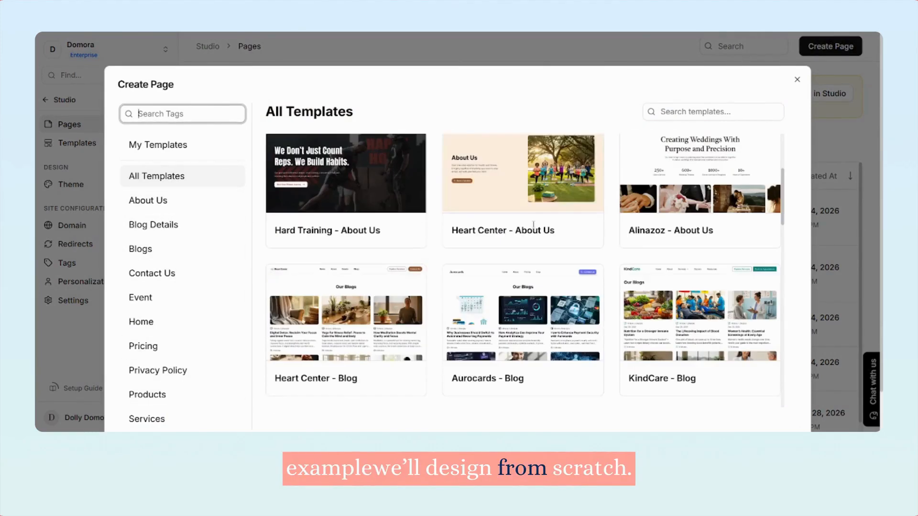
pyautogui.scroll(3, 478, 191)
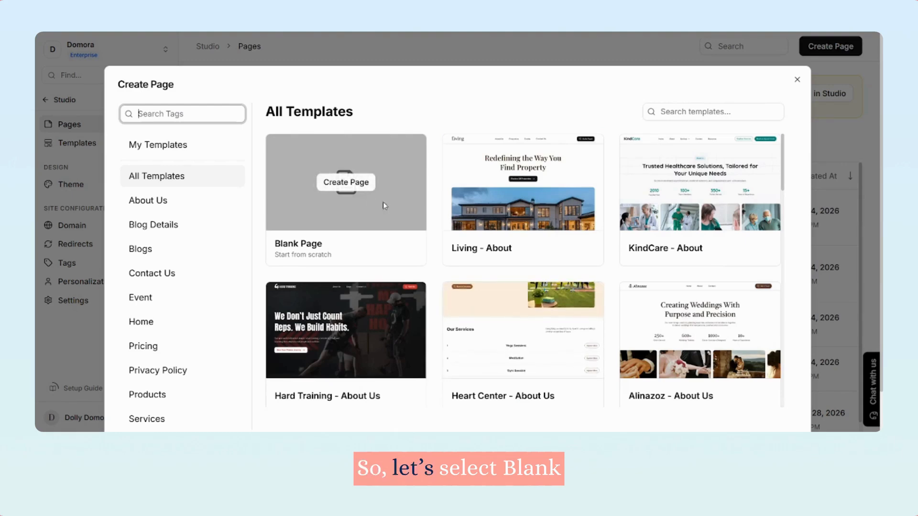
pyautogui.click(337, 188)
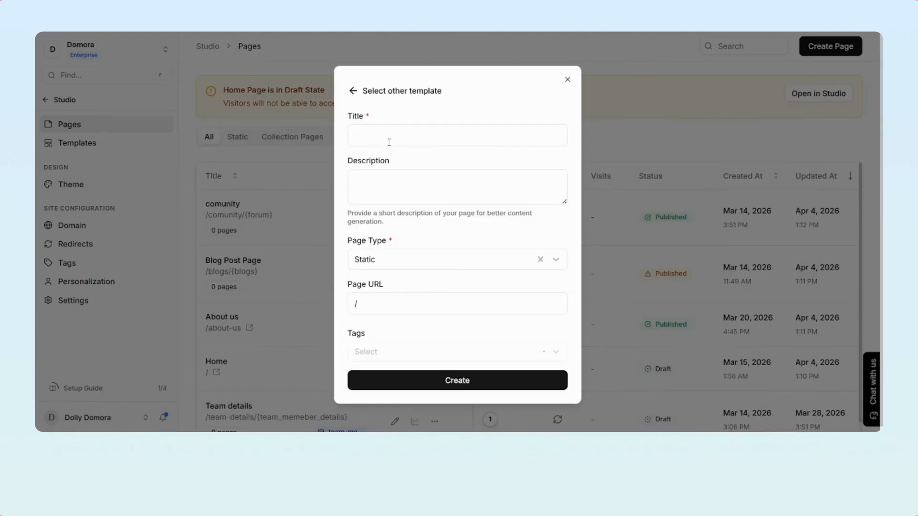
# - Title the page Team Members Details and set its page type to Collection Page
pyautogui.write('Team Members Details')
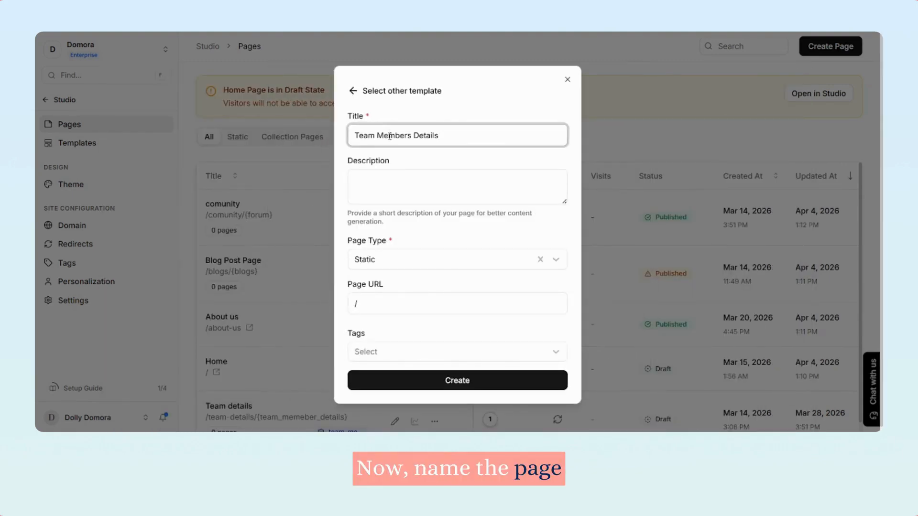
pyautogui.click(387, 264)
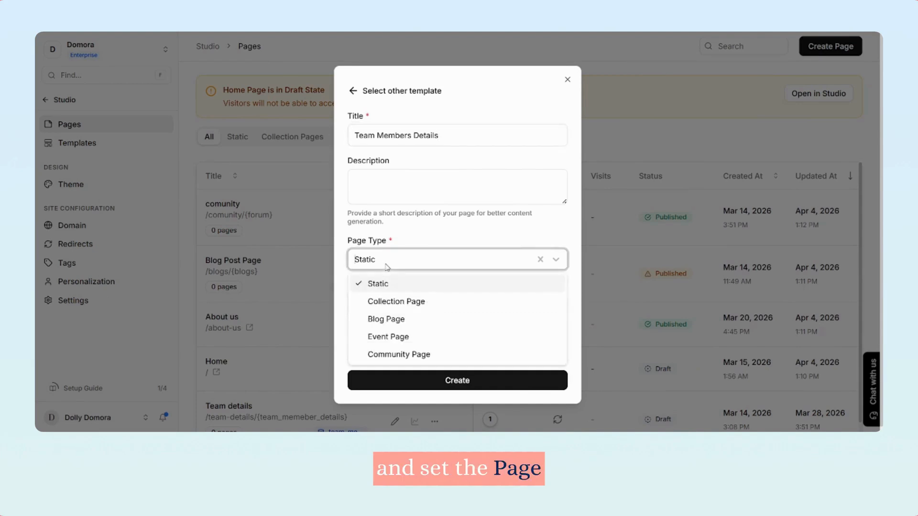
pyautogui.click(416, 308)
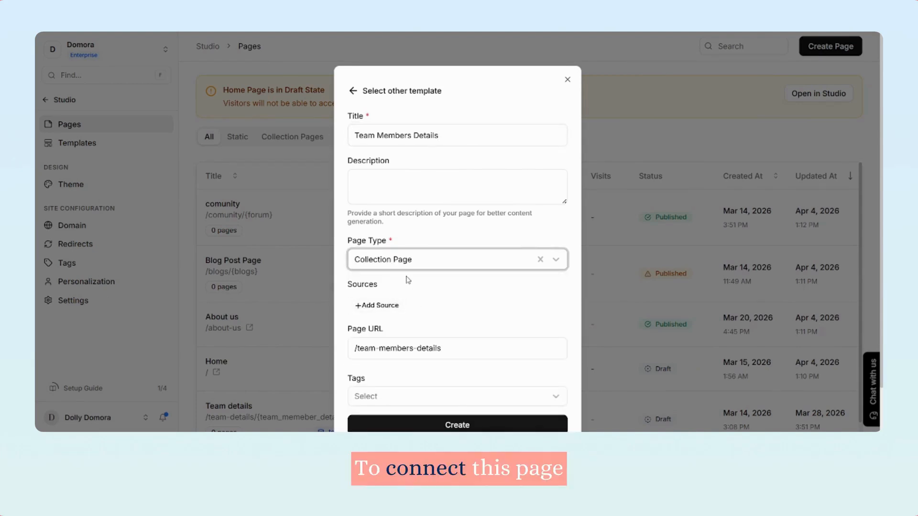
# - Add Team Members as the page's source, append the {team_members} variable to the page URL and create the page
pyautogui.click(379, 305)
pyautogui.click(378, 313)
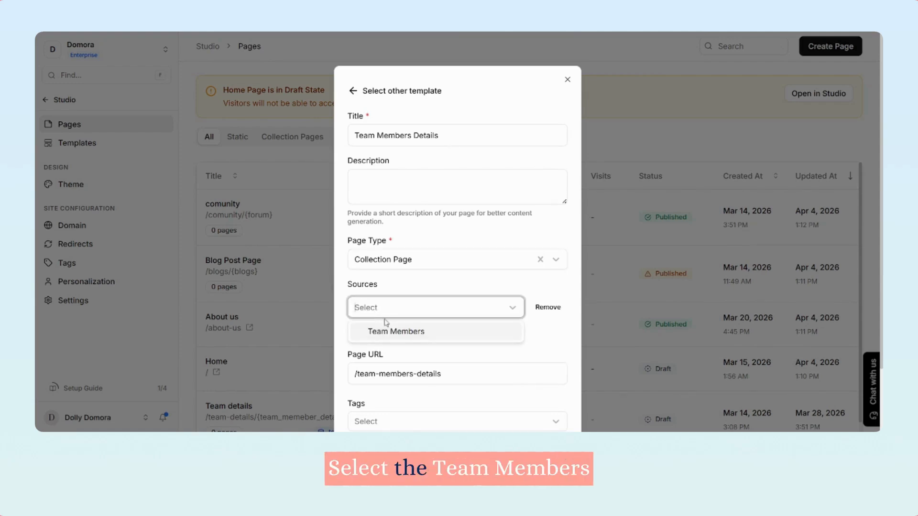
pyautogui.click(404, 333)
pyautogui.scroll(-2, 397, 332)
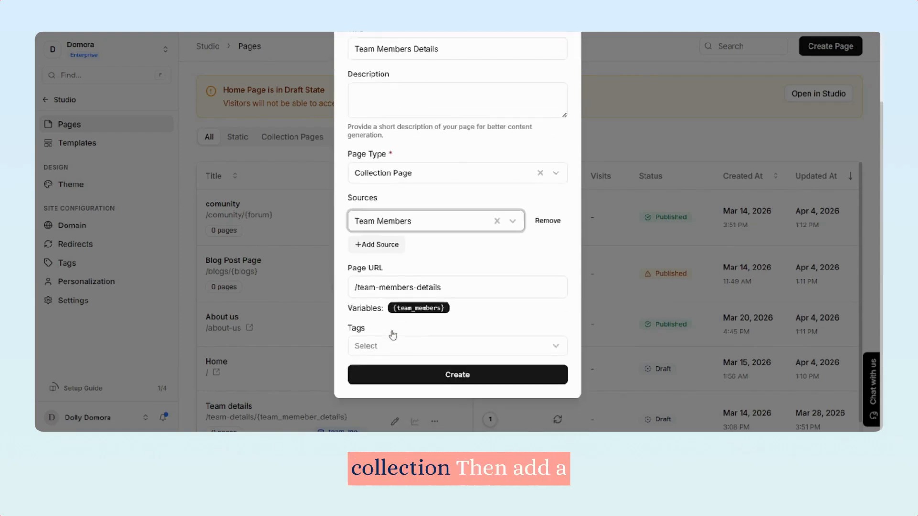
pyautogui.click(419, 308)
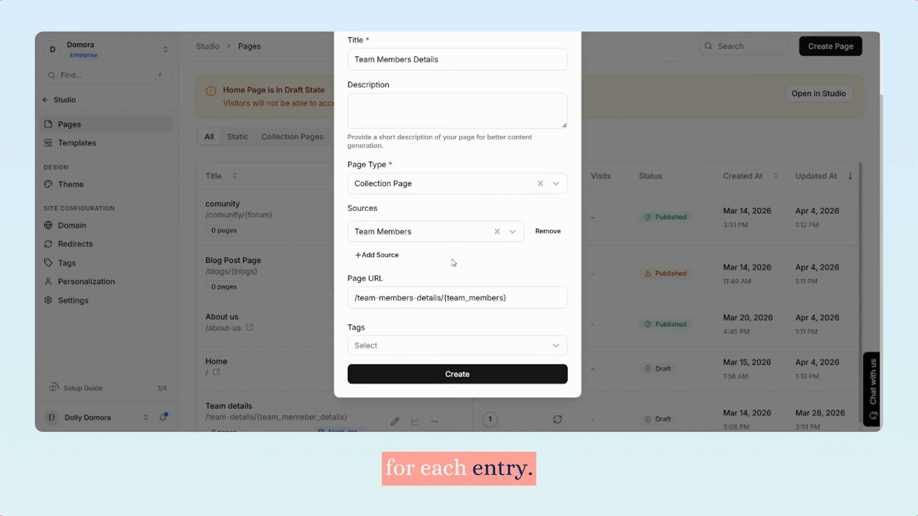
pyautogui.click(463, 375)
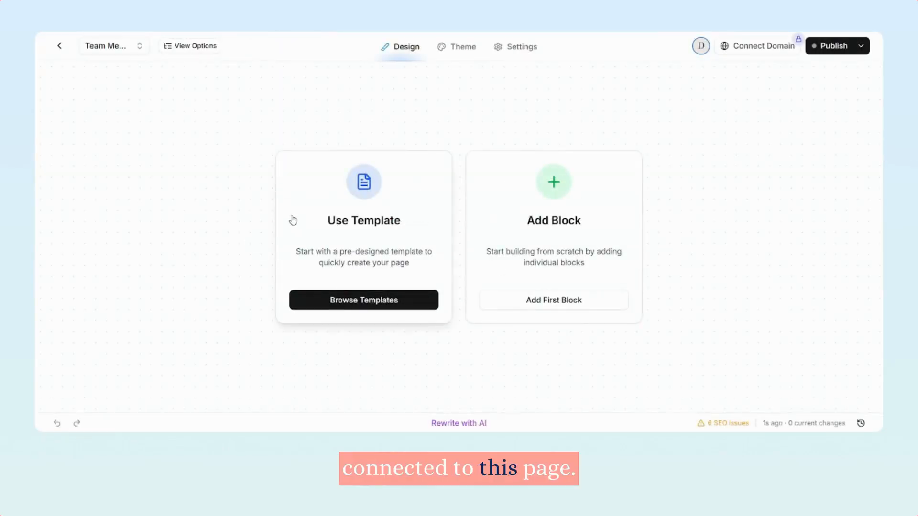
# - Check the list of Team Members items connected to the new page
pyautogui.click(179, 48)
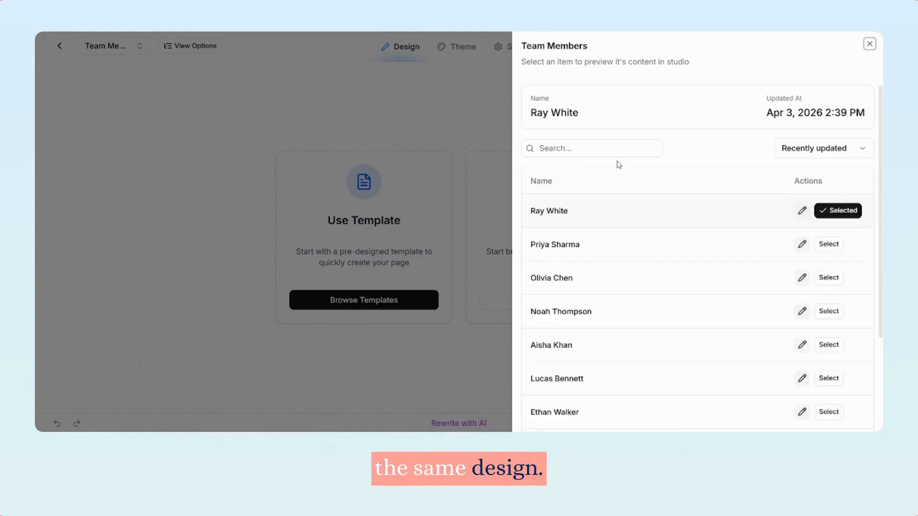
pyautogui.scroll(-2, 595, 272)
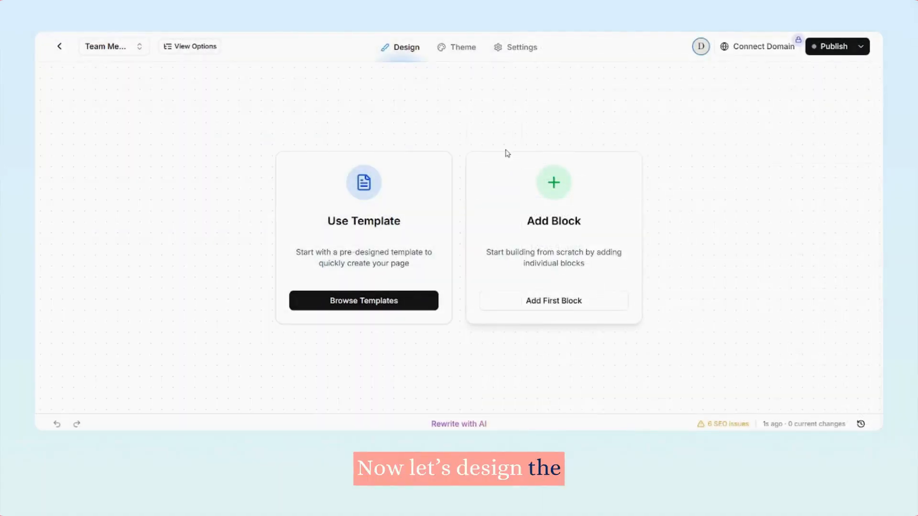
# - Add the Profile 1 : Default block from the full block library's Profile category to the empty page
pyautogui.click(555, 307)
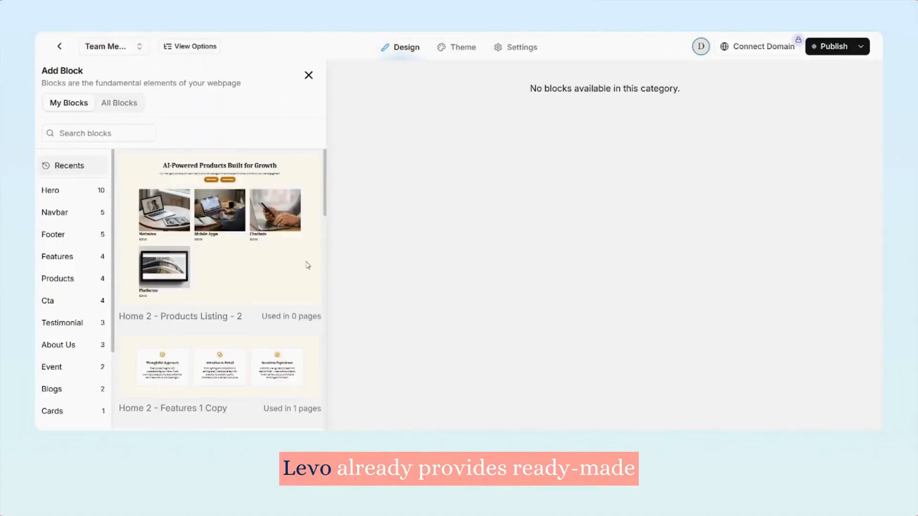
pyautogui.scroll(-3, 72, 294)
pyautogui.scroll(3, 72, 293)
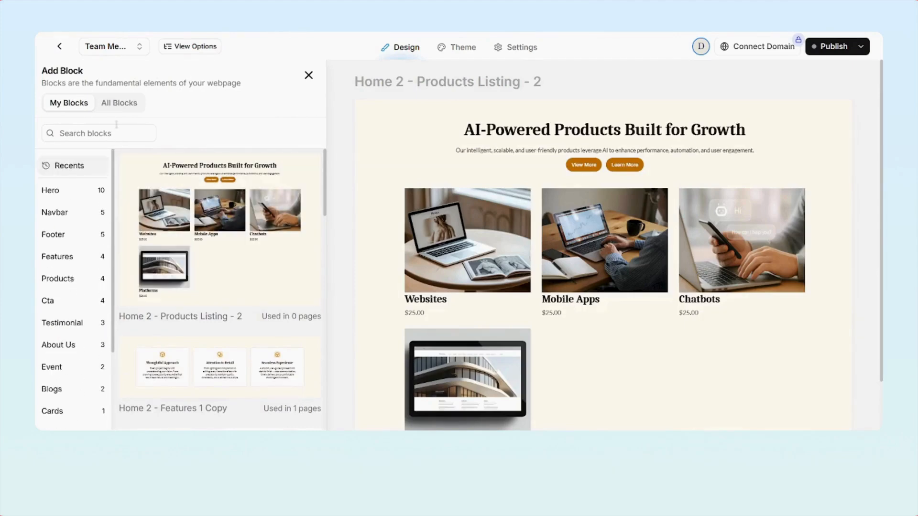
pyautogui.click(112, 105)
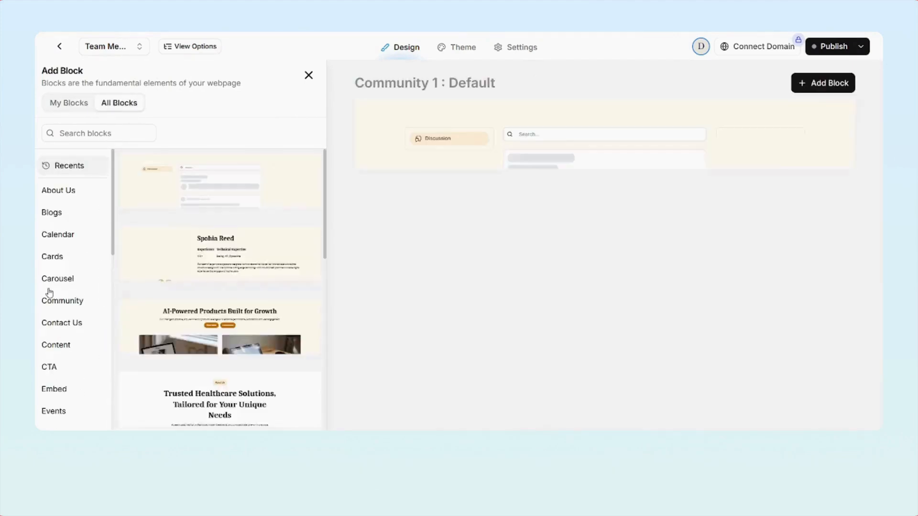
pyautogui.scroll(-5, 50, 293)
pyautogui.scroll(-4, 49, 292)
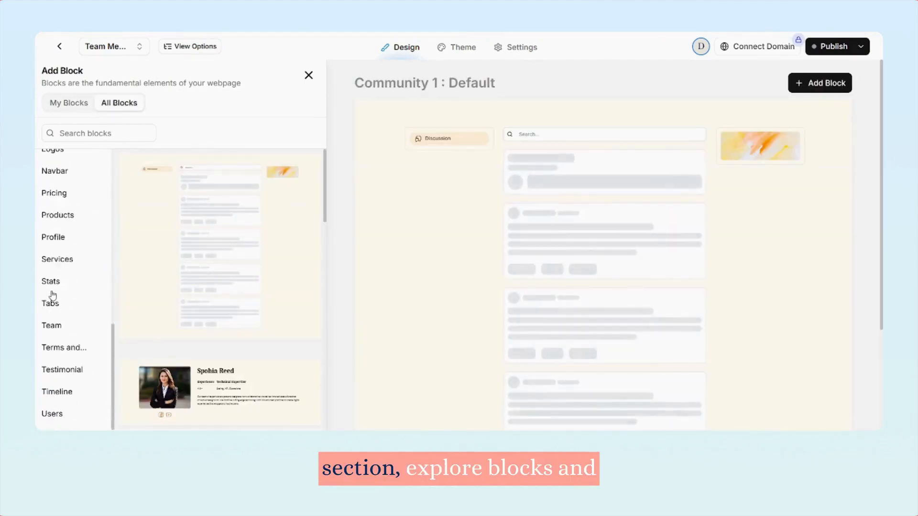
pyautogui.click(58, 239)
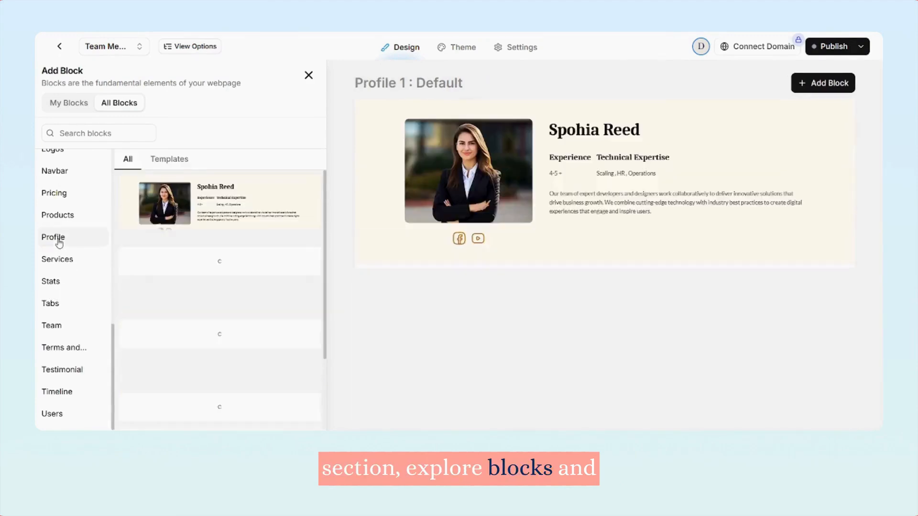
pyautogui.scroll(-5, 191, 263)
pyautogui.scroll(5, 214, 289)
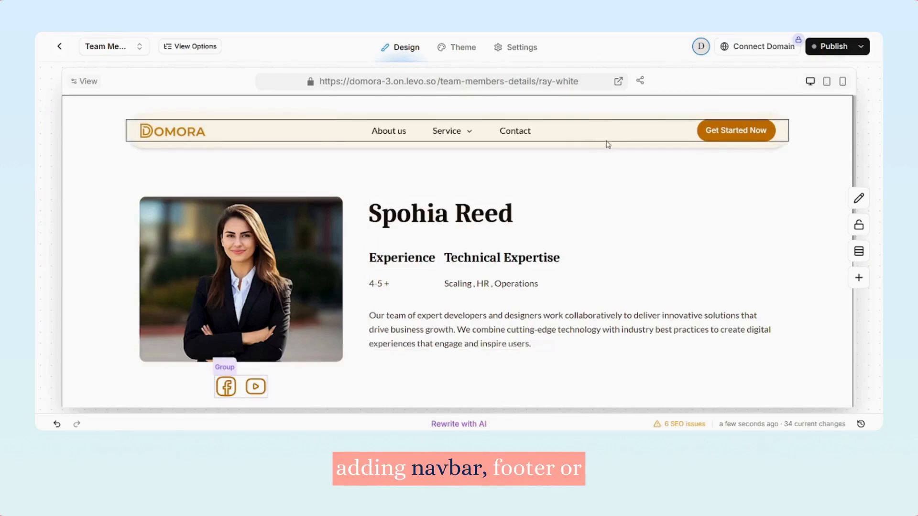
# - Remove the group of Facebook and YouTube icons below the profile photo
pyautogui.scroll(-5, 629, 317)
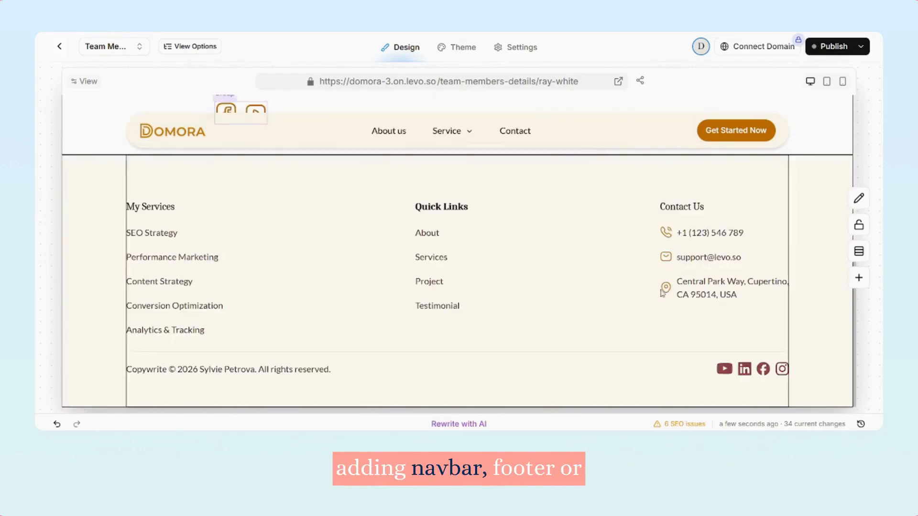
pyautogui.scroll(4, 633, 294)
pyautogui.scroll(2, 634, 294)
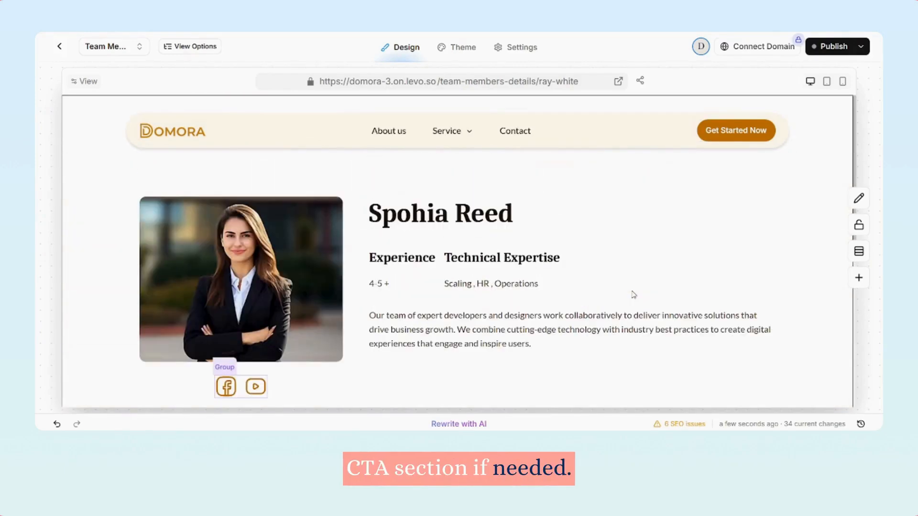
pyautogui.scroll(-2, 591, 312)
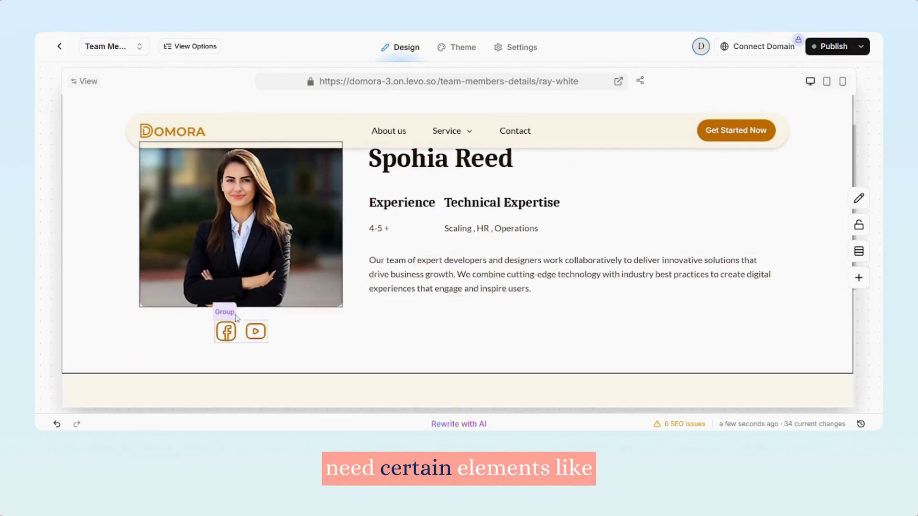
pyautogui.click(244, 339)
pyautogui.scroll(-2, 815, 317)
pyautogui.click(852, 268)
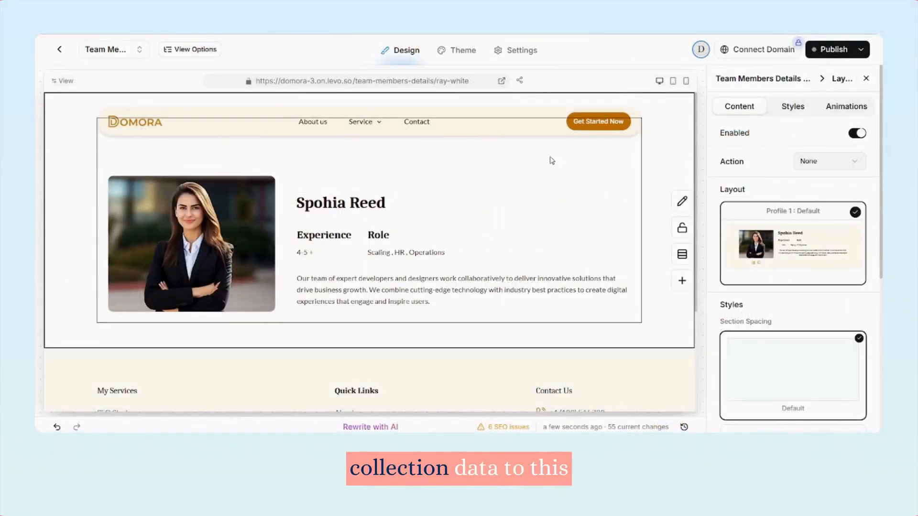
# - Bind the profile block's name heading to the Team Members Name variable and delete its placeholder text
pyautogui.click(358, 206)
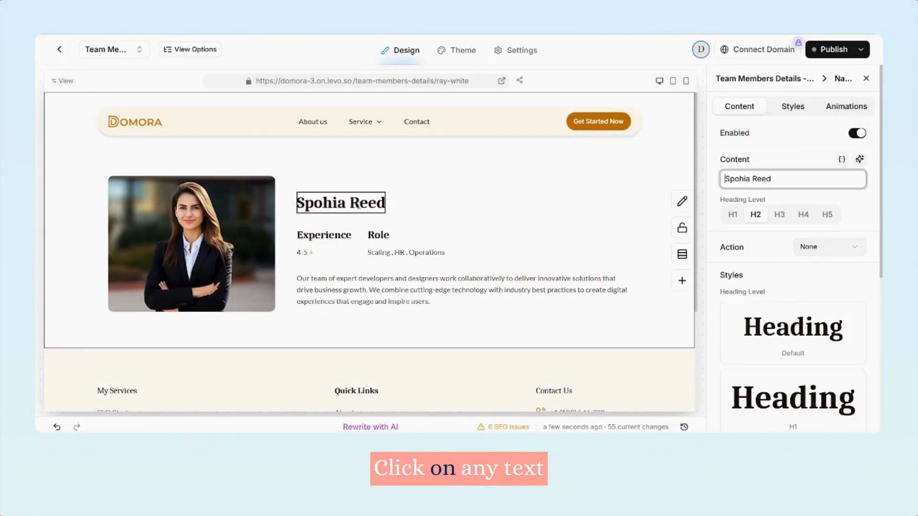
pyautogui.click(843, 160)
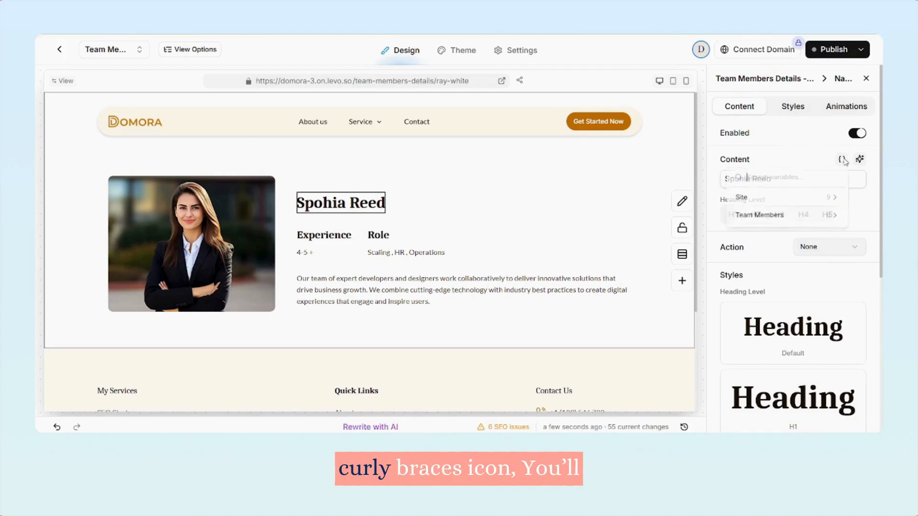
pyautogui.click(835, 220)
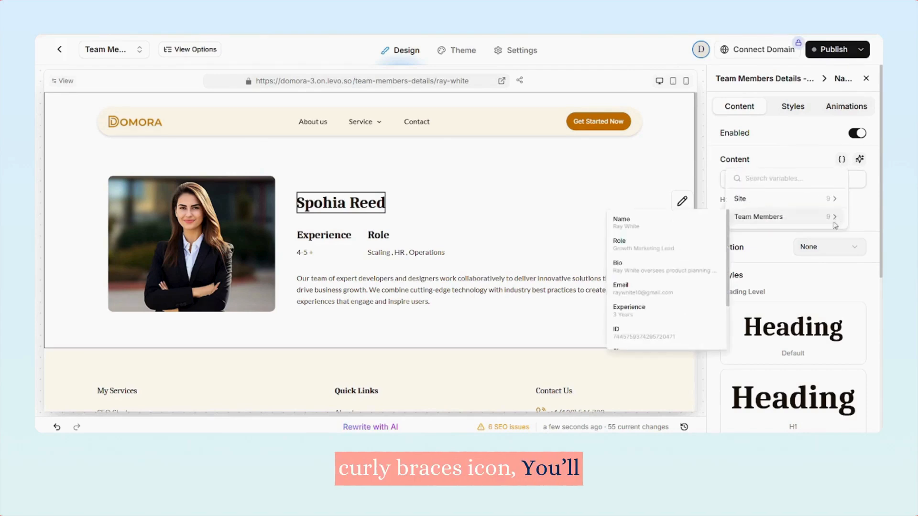
pyautogui.click(662, 222)
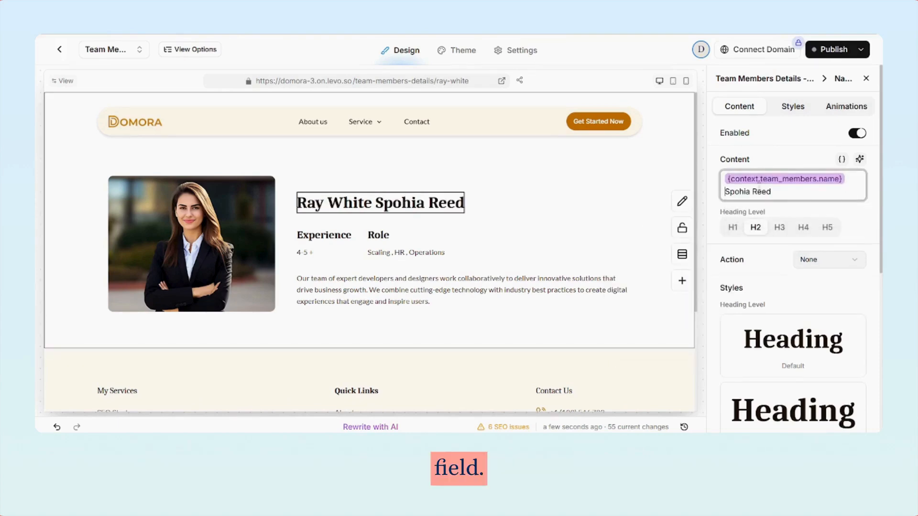
pyautogui.moveTo(772, 192); pyautogui.dragTo(724, 192)
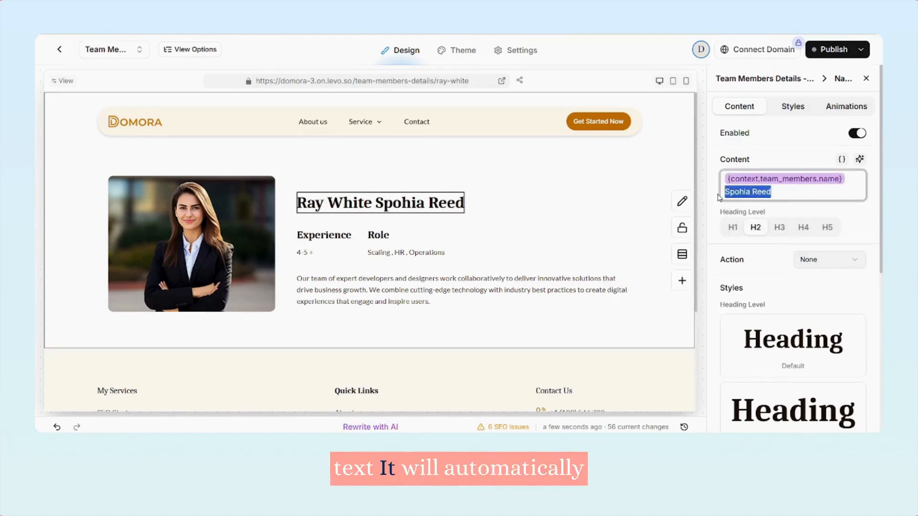
pyautogui.press('BackSpace')
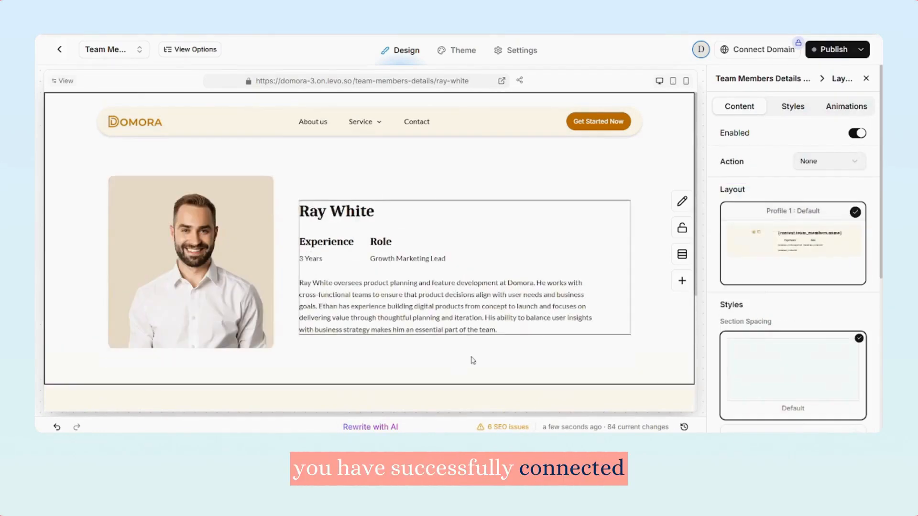
pyautogui.click(363, 206)
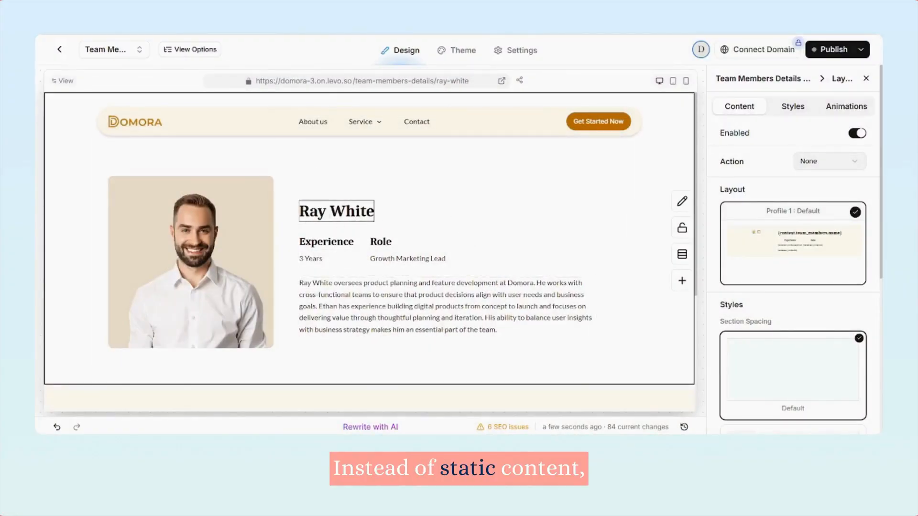
pyautogui.click(351, 211)
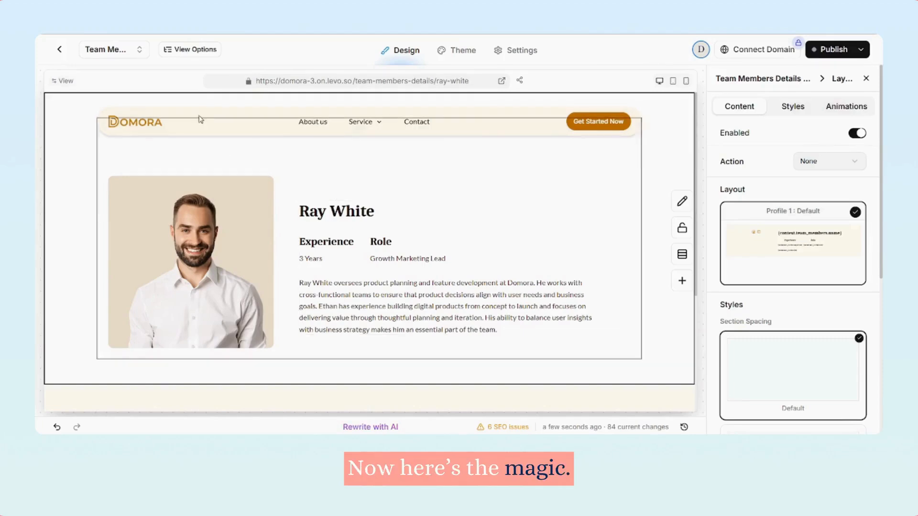
# - Browse the Team Members items available for preview in the studio, then return to the page design
pyautogui.click(172, 51)
pyautogui.scroll(-3, 646, 271)
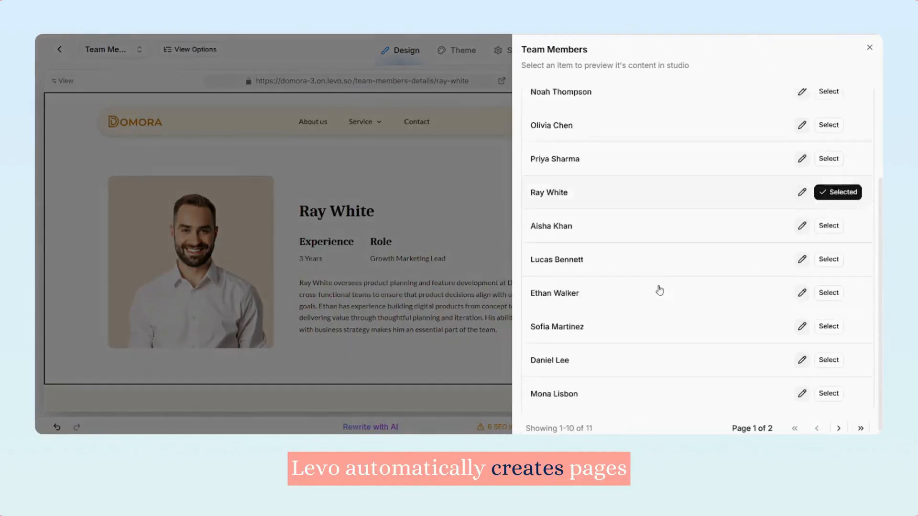
pyautogui.scroll(3, 669, 297)
pyautogui.click(483, 183)
pyautogui.click(243, 173)
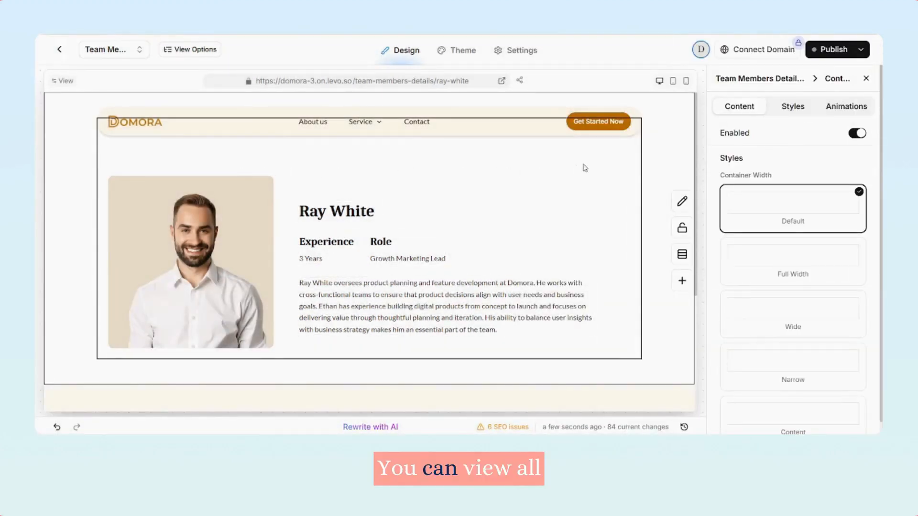
pyautogui.click(653, 148)
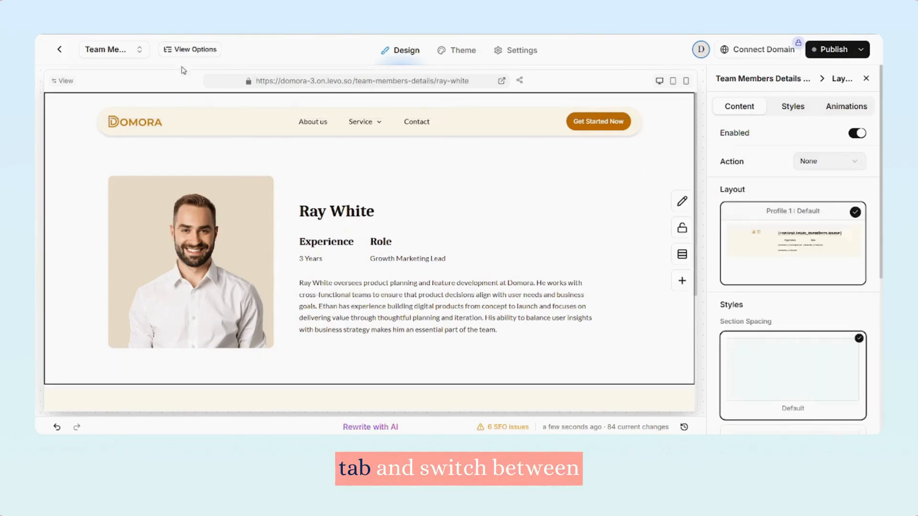
# - Open the Team Members item list to switch the previewed record to another member
pyautogui.click(200, 52)
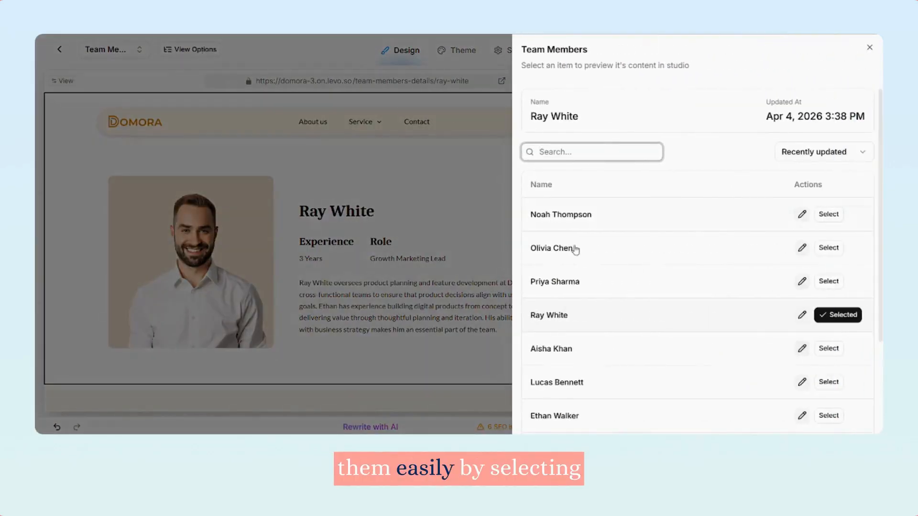
pyautogui.scroll(1, 615, 254)
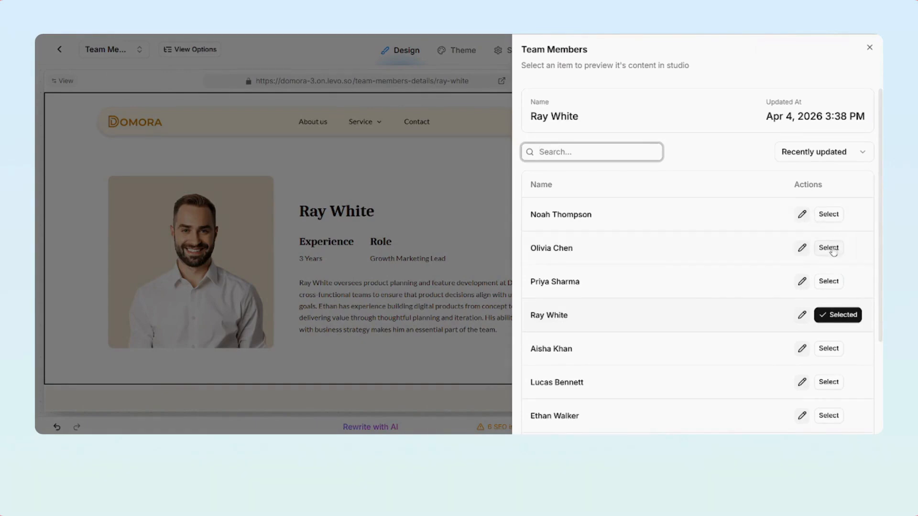